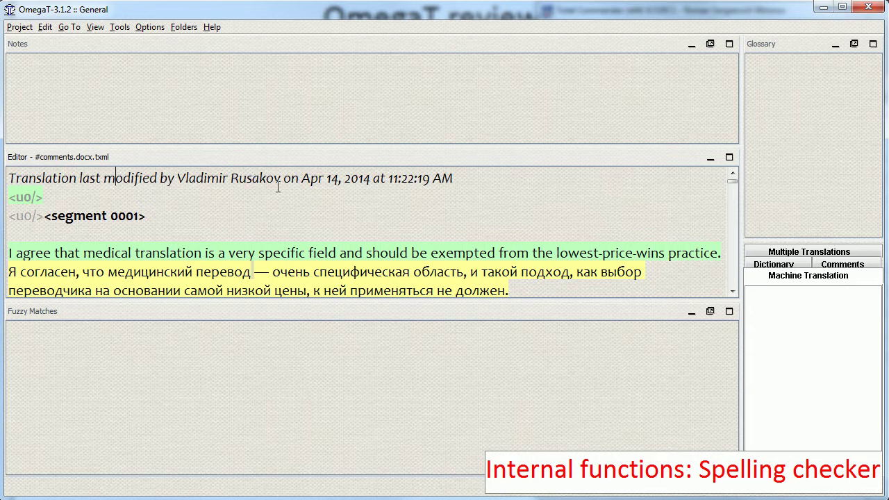
Step: Spellcheck the project (375 errors) and jump to segment 181, flagged for 'et'
left_click(119, 27)
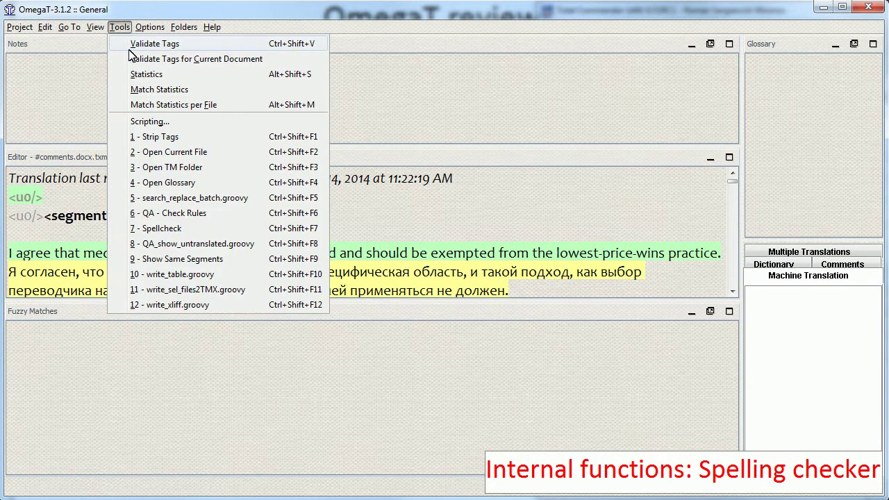
left_click(191, 231)
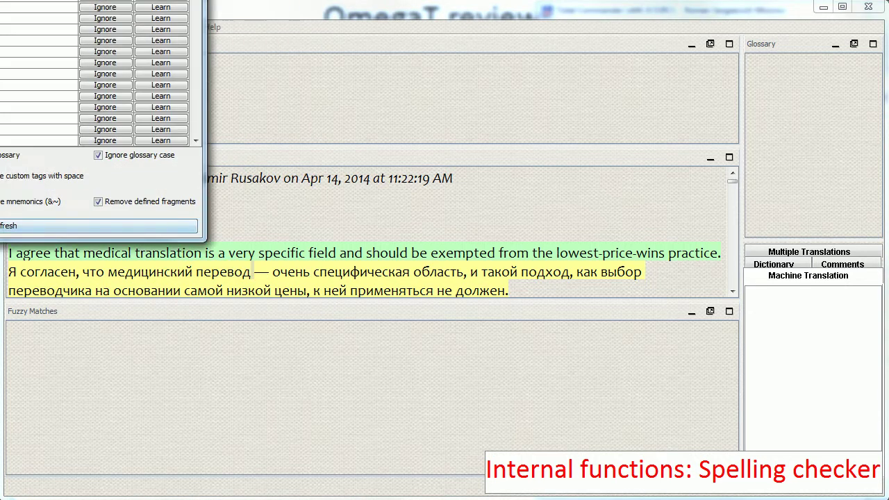
left_click_drag(104, 2, 441, 59)
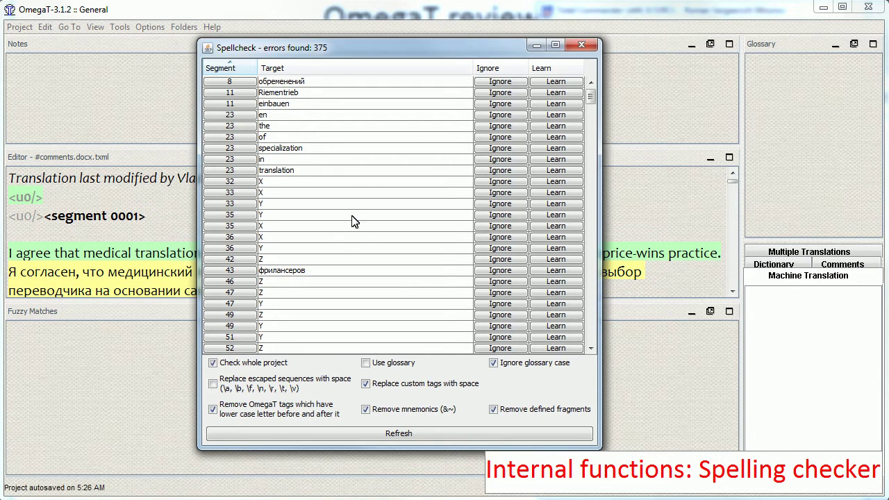
scroll(230, 306, "down", 10)
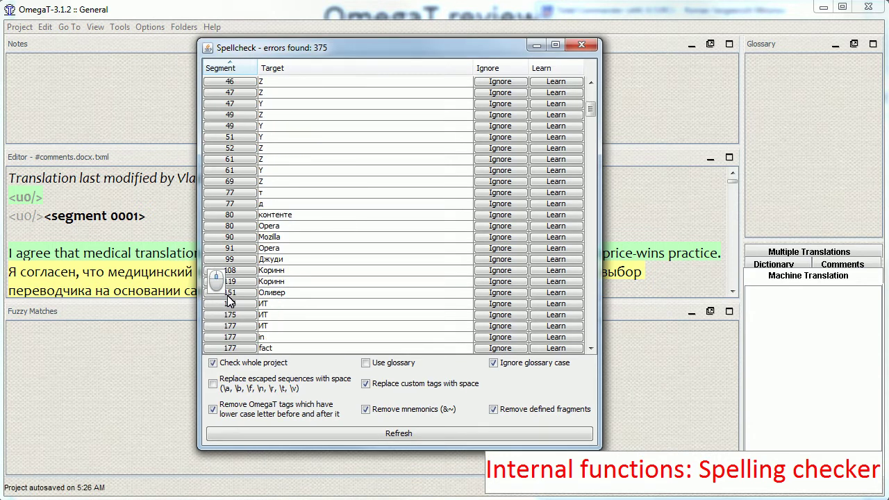
left_click(236, 304)
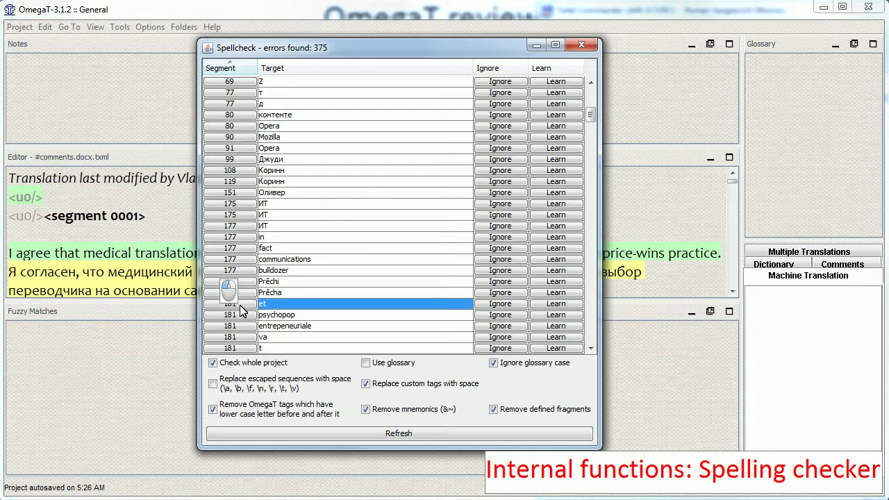
left_click(147, 282)
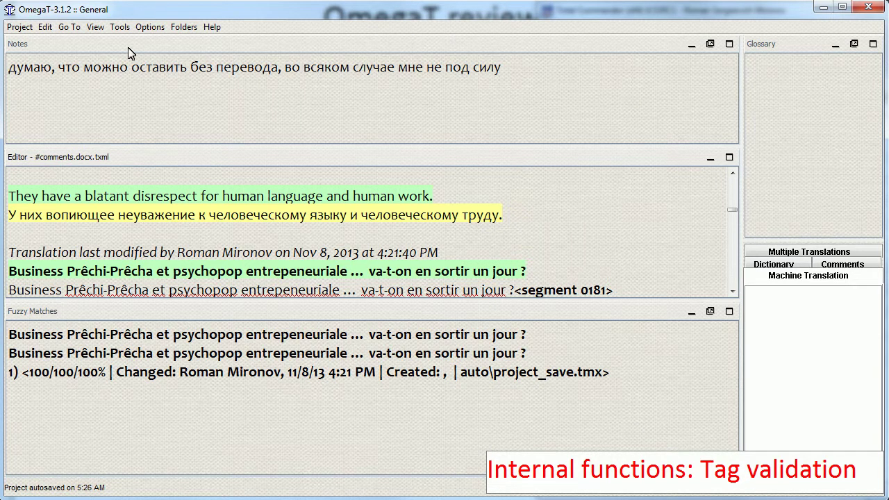
Step: Validate tags and inspect segment 626's missing <u0/> and <u1/> tags in the source
left_click(120, 26)
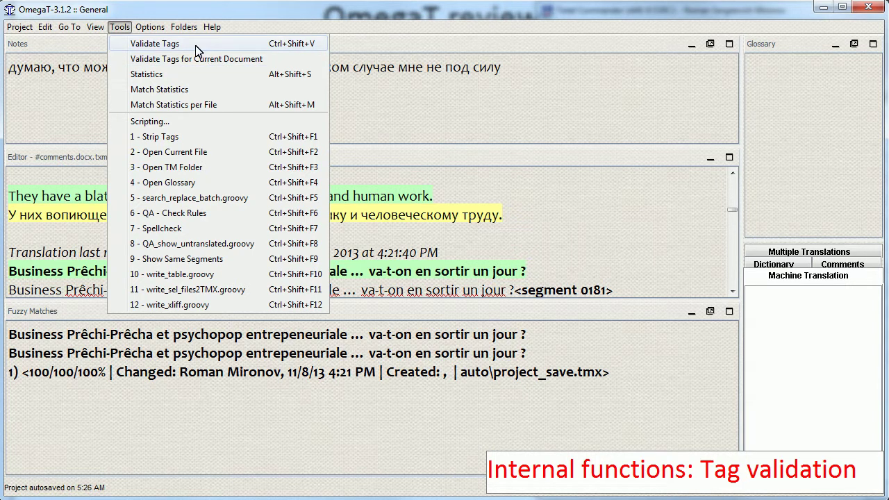
left_click(196, 44)
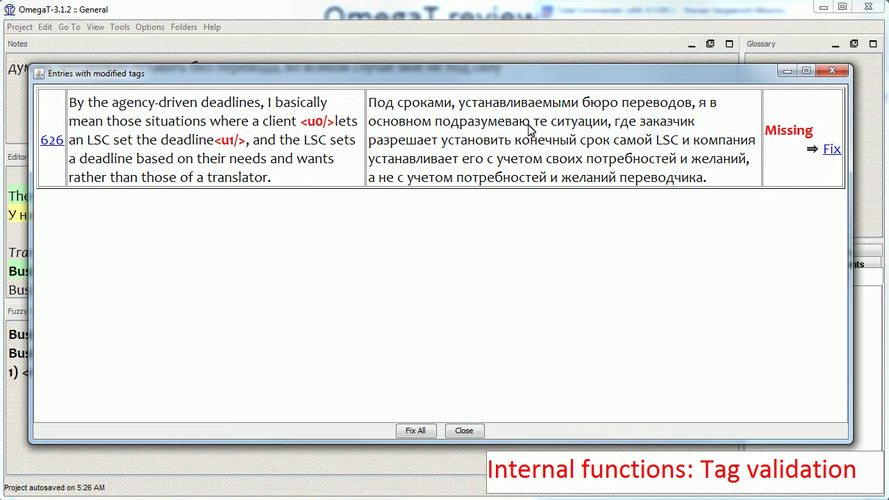
left_click(326, 131)
left_click_drag(327, 131, 300, 122)
left_click(247, 149)
left_click_drag(245, 148, 223, 153)
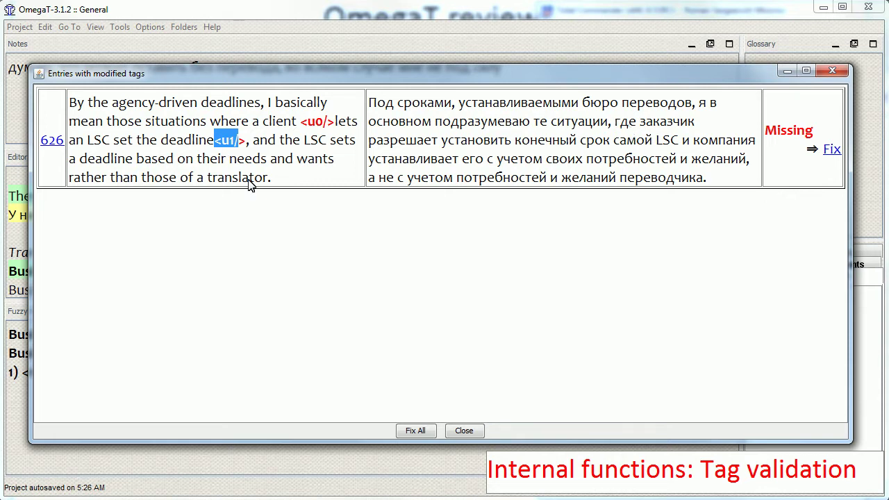
Step: In segment 626's translation, insert <u0/> before 'установить' and <u1/> after 'LSC'
left_click(58, 144)
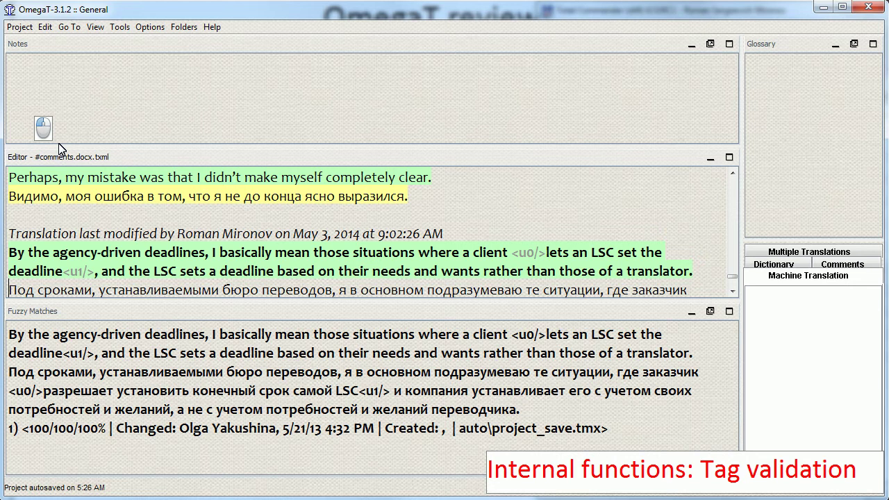
left_click(222, 289)
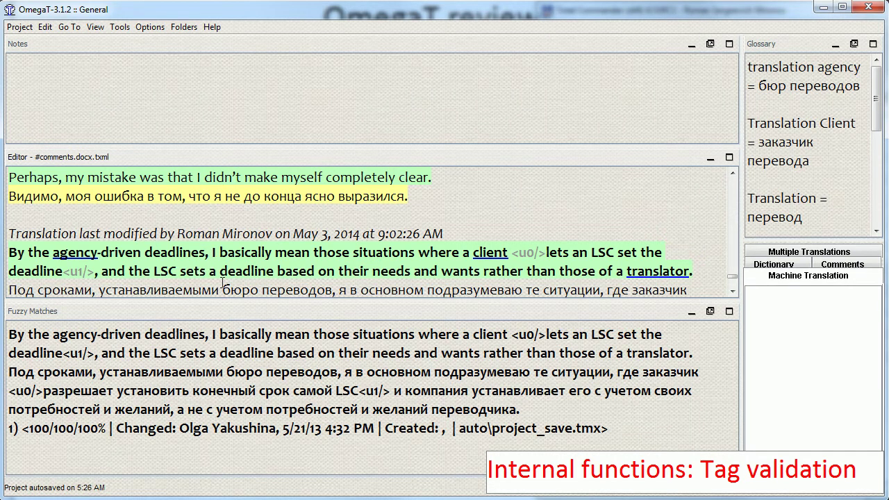
key("ctrl+End")
key("ctrl+Left")
key("ctrl+Left")
key("ctrl+Left")
key("ctrl+Left")
key("ctrl+Left")
key("ctrl+Left")
key("ctrl+Left")
key("ctrl+Left")
key("ctrl+Left")
key("ctrl+Left")
key("ctrl+Left")
key("ctrl+Left")
key("Down")
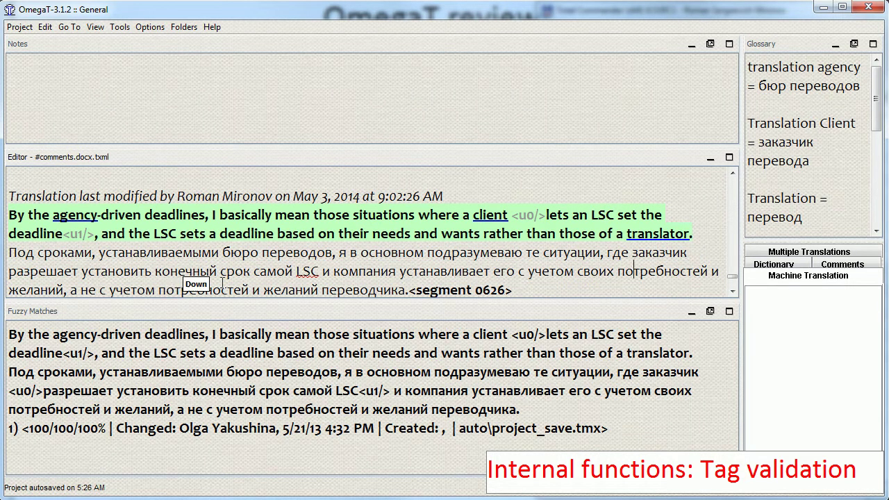
key("ctrl+Left")
key("ctrl+Left")
key("ctrl+Left")
key("ctrl+t")
key("ctrl+Right")
key("ctrl+Right")
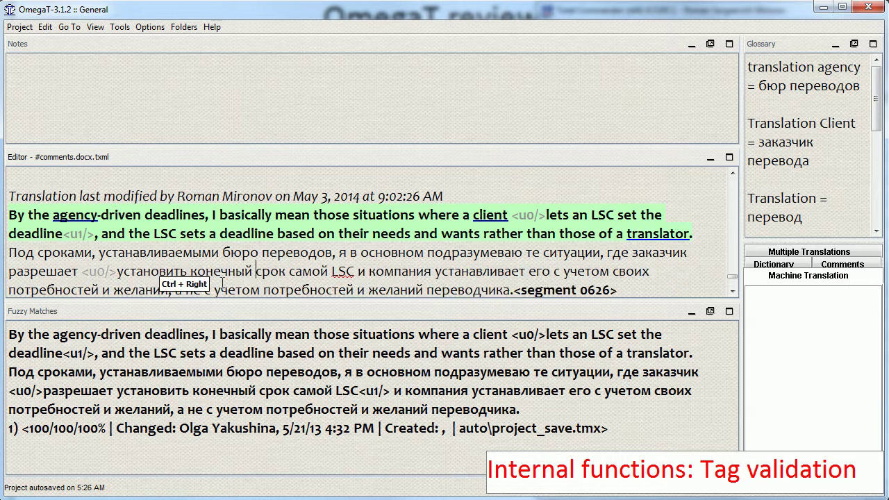
key("ctrl+Right")
key("ctrl+t")
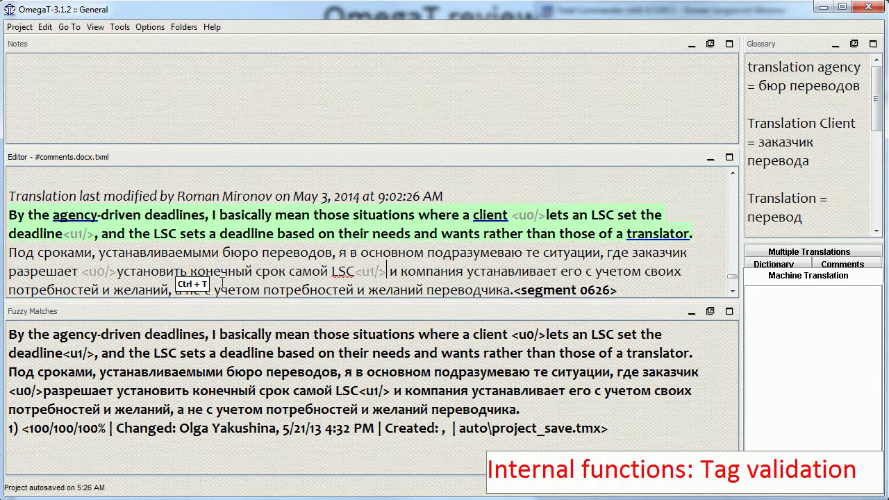
key("ctrl+End")
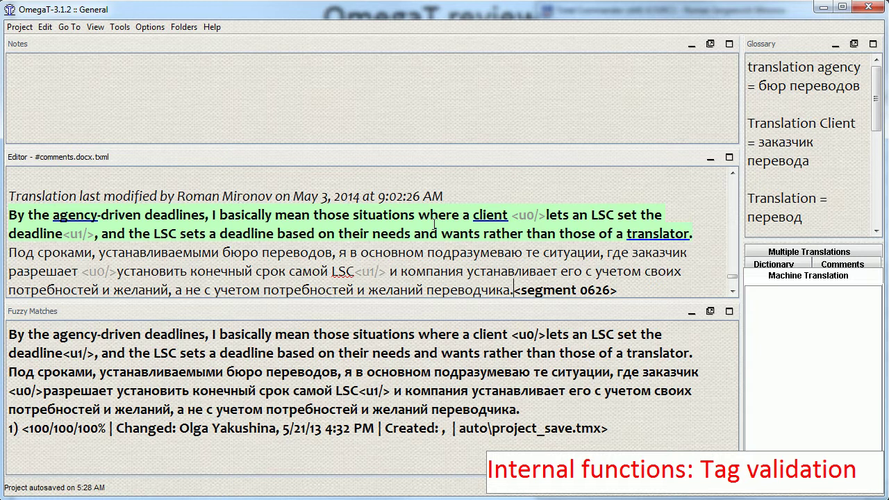
Step: Confirm the corrected segment and re-validate tags, which report no errors
key("Return")
key("ctrl+p")
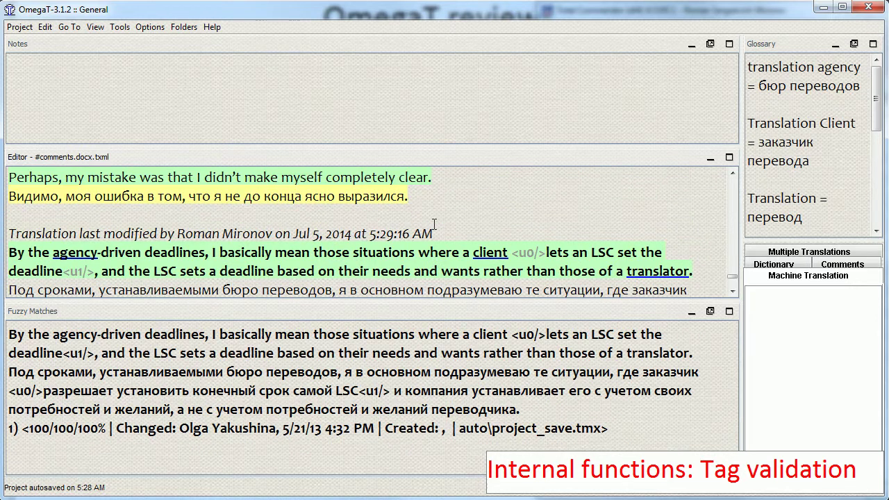
key("ctrl+shift+v")
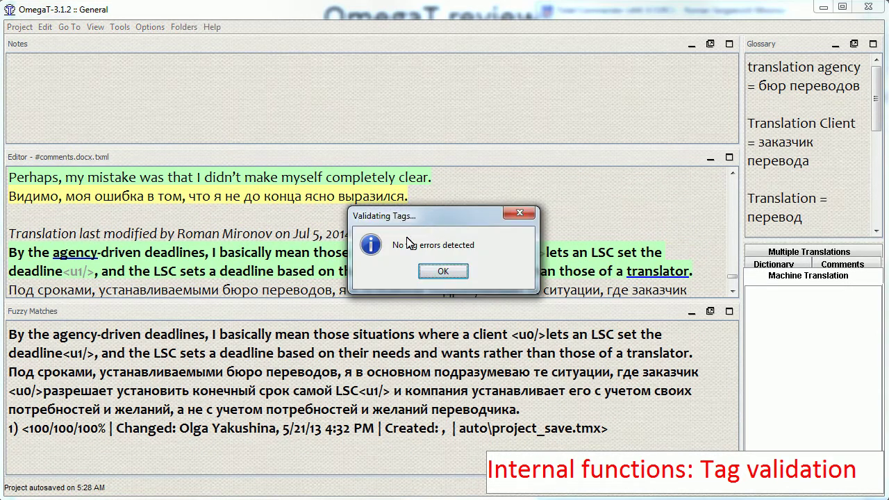
left_click_drag(459, 193, 437, 271)
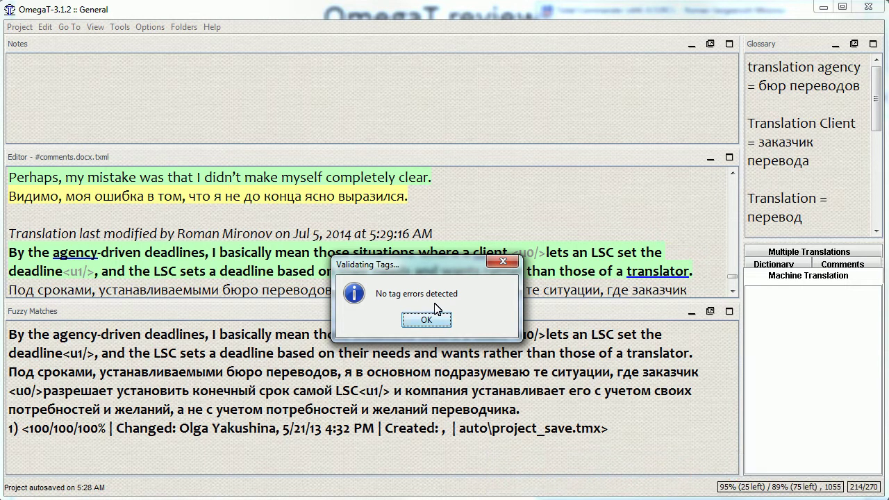
left_click(427, 319)
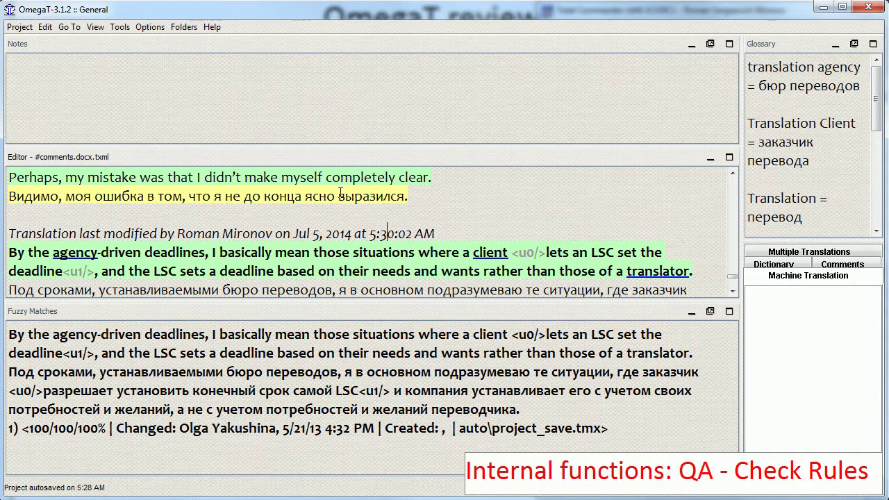
Step: Run the QA Check Rules (225 errors) and jump to segment 626's Tags - number error
left_click(310, 251)
left_click(119, 26)
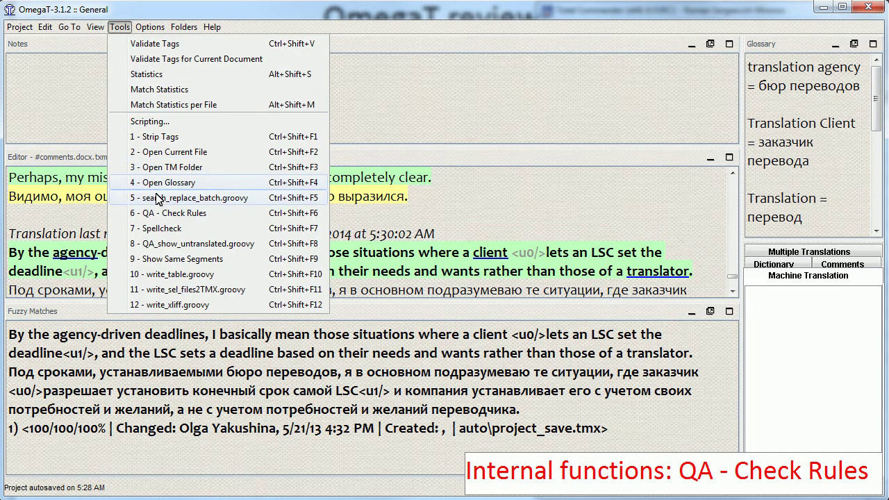
left_click(292, 220)
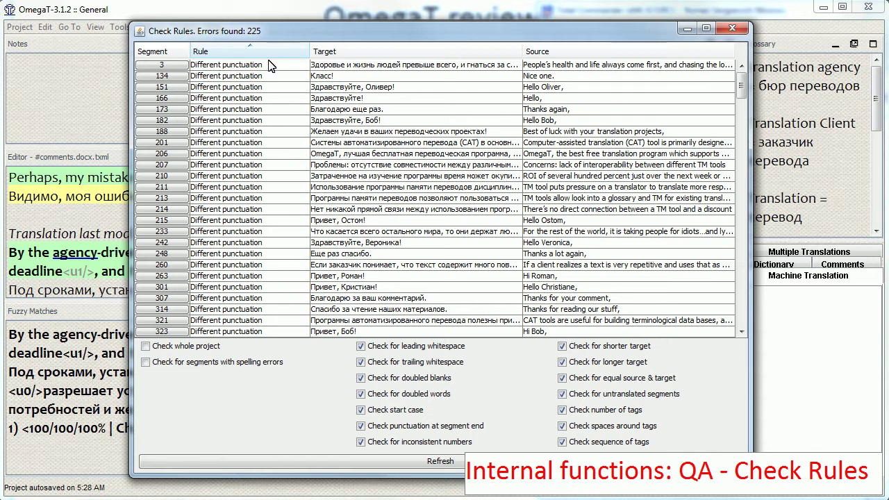
scroll(264, 83, "down", 15)
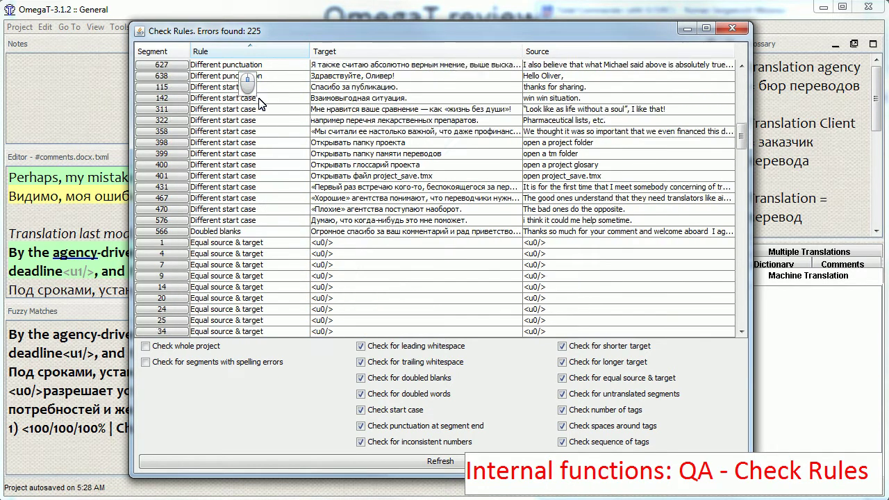
scroll(260, 104, "down", 3)
scroll(253, 118, "up", 3)
scroll(251, 174, "down", 6)
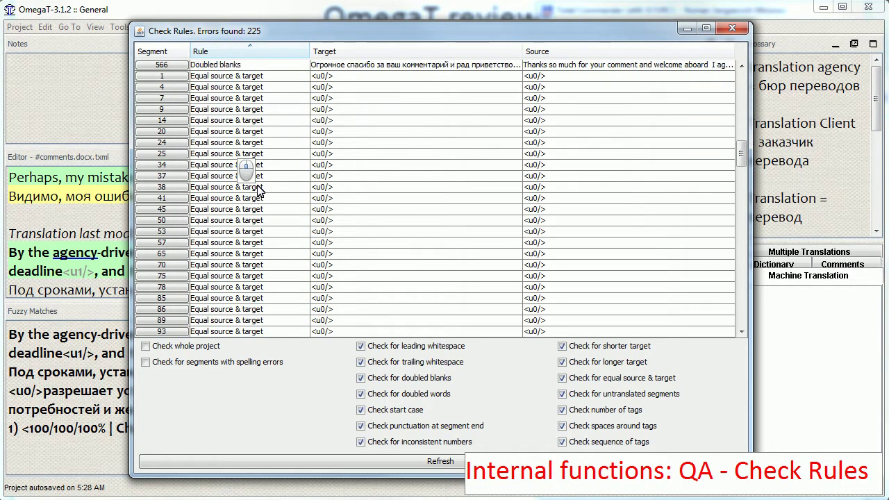
scroll(258, 191, "down", 20)
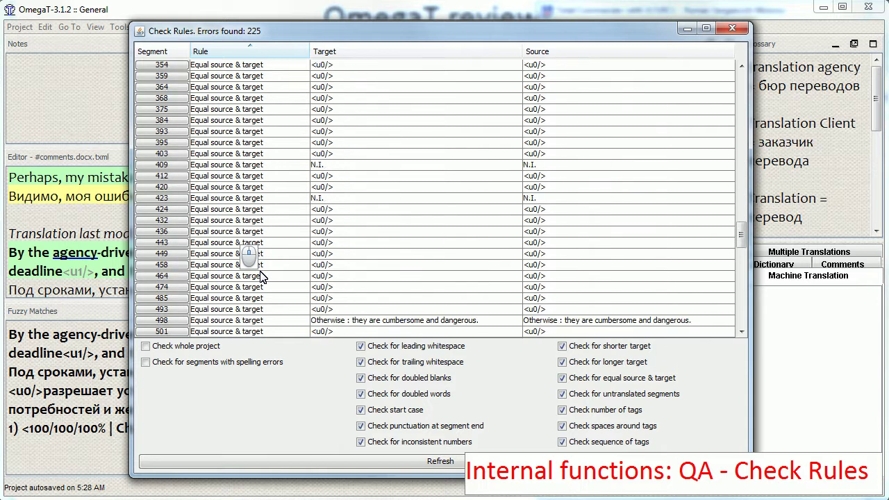
scroll(262, 277, "down", 20)
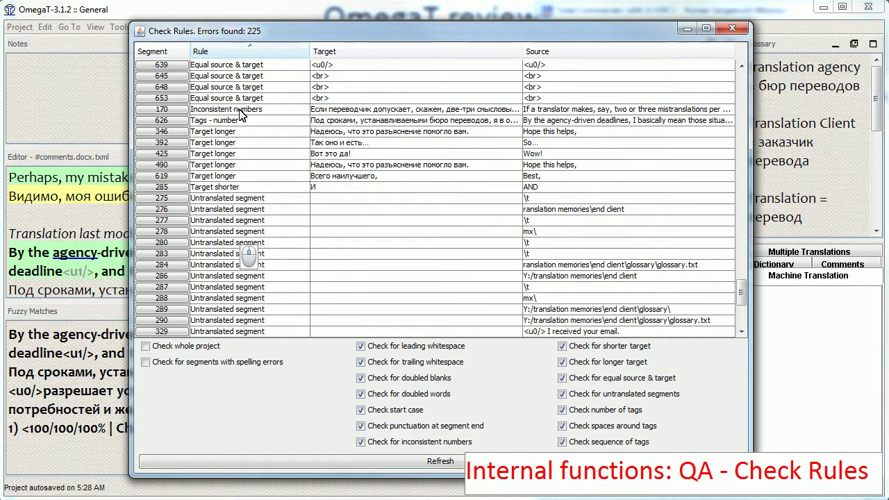
scroll(171, 144, "up", 2)
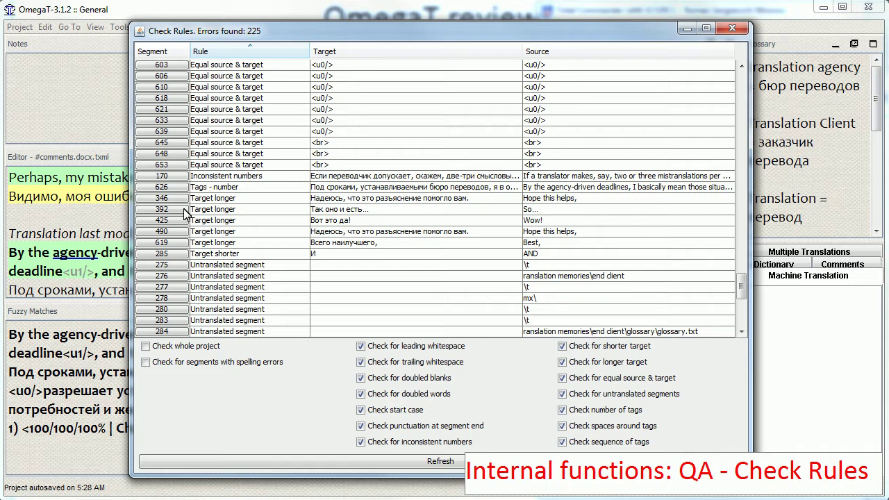
left_click(174, 188)
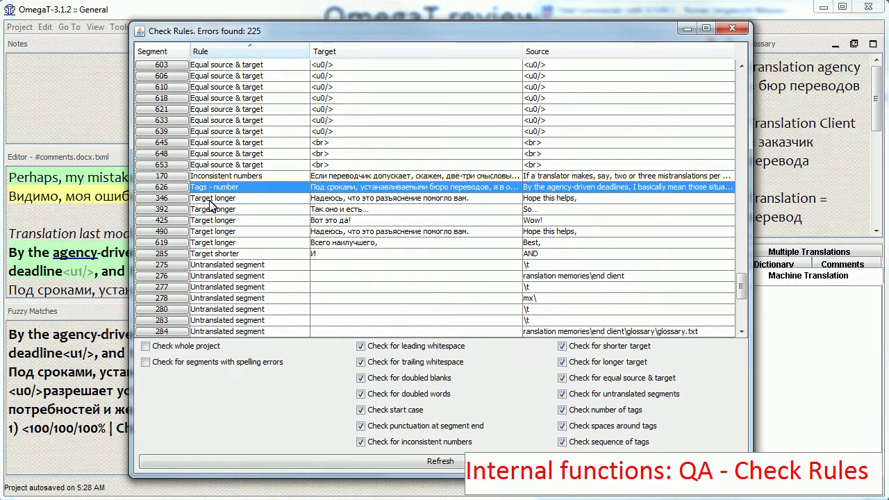
Step: Scroll down through the Equal source & target errors in the results
scroll(749, 228, "up", 1)
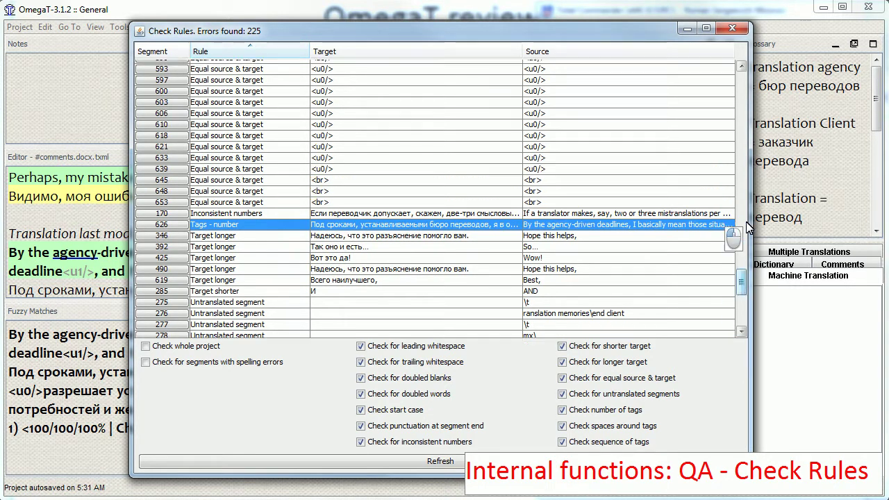
left_click_drag(741, 282, 742, 79)
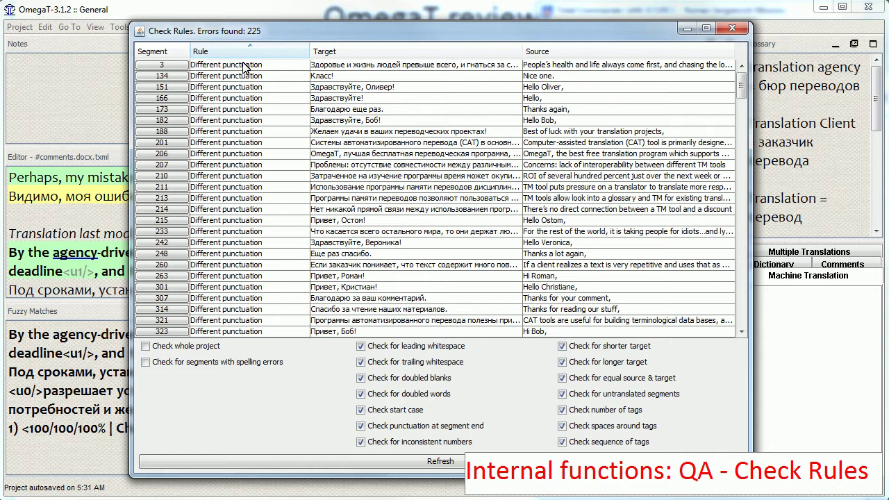
scroll(236, 198, "down", 3)
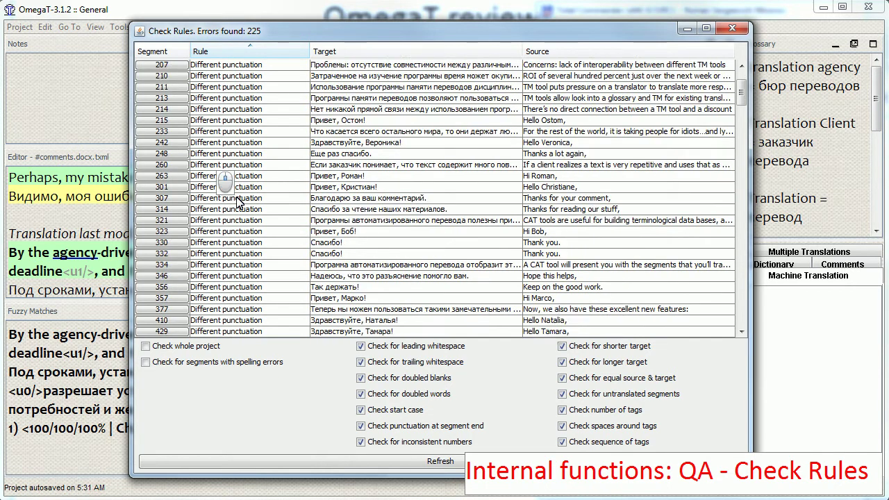
scroll(236, 198, "down", 20)
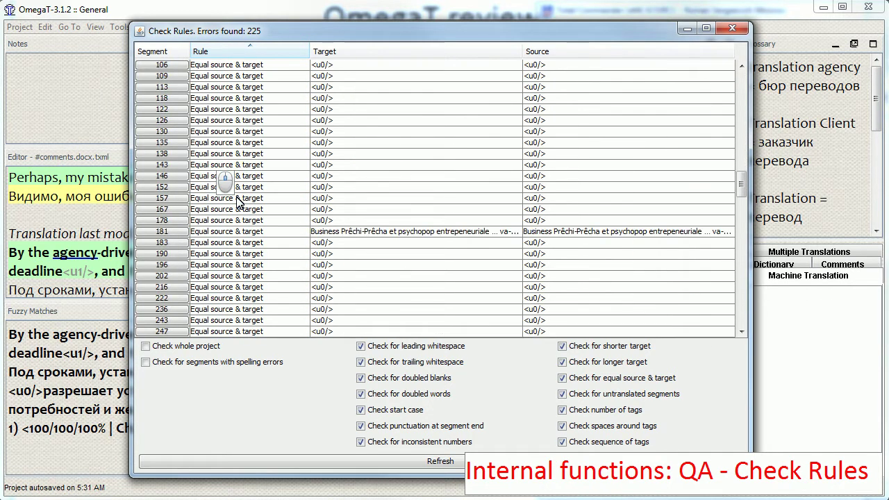
scroll(247, 203, "down", 8)
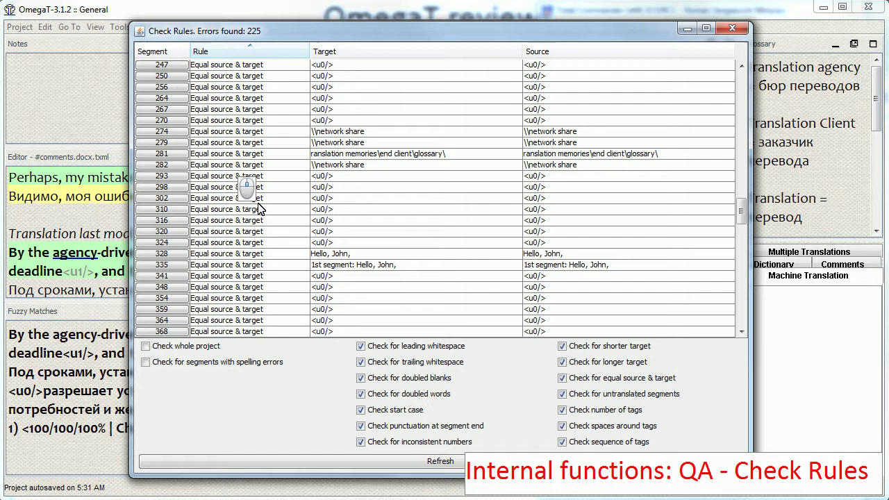
scroll(258, 208, "down", 18)
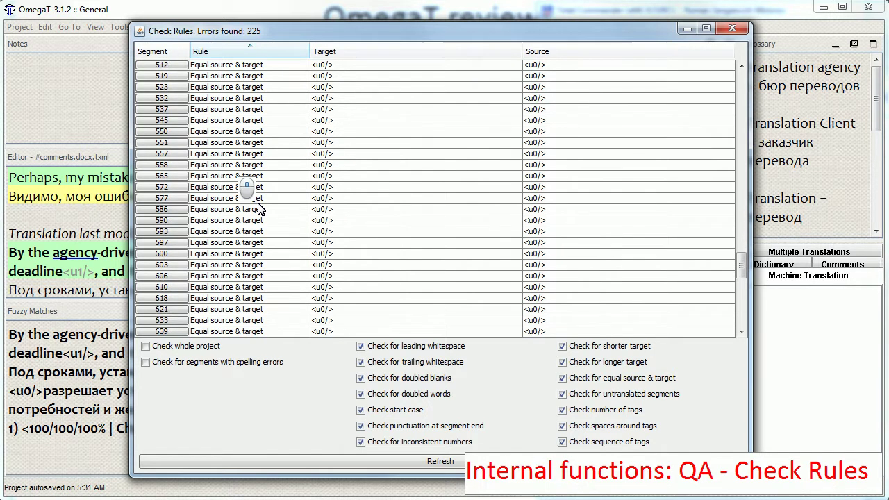
Step: Step through the listed errors, from segment 626's tag error to segment 653 onward
scroll(258, 209, "down", 3)
left_click(257, 287)
scroll(257, 287, "down", 2)
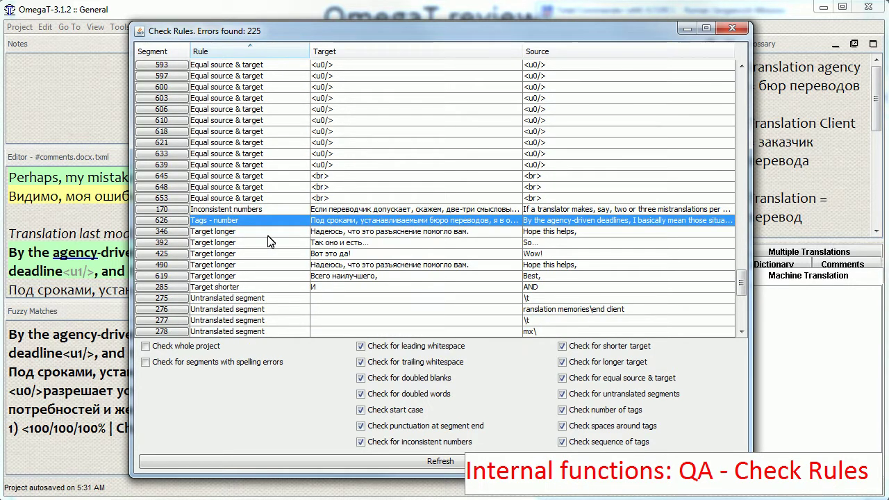
left_click(267, 199)
key("Down")
key("Down")
key("Down")
key("Down")
key("Down")
key("Down")
key("Down")
key("Down")
key("Down")
key("Down")
key("Down")
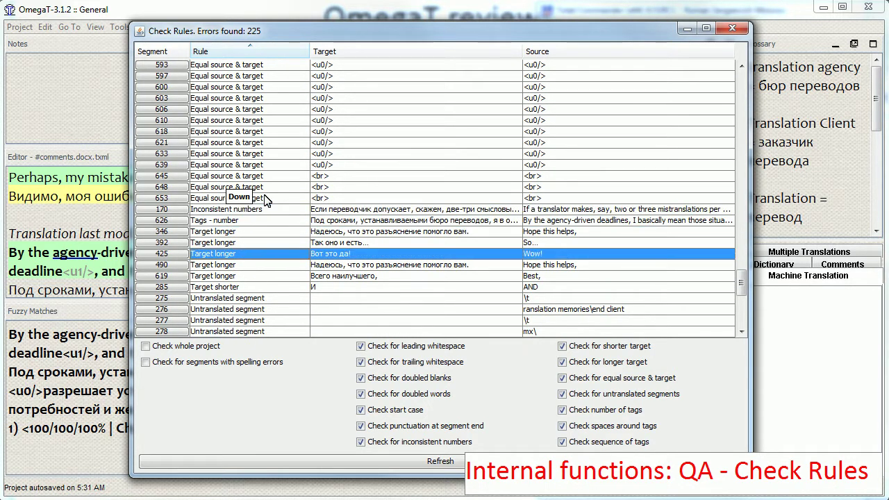
key("Down")
key("Down")
key("Down")
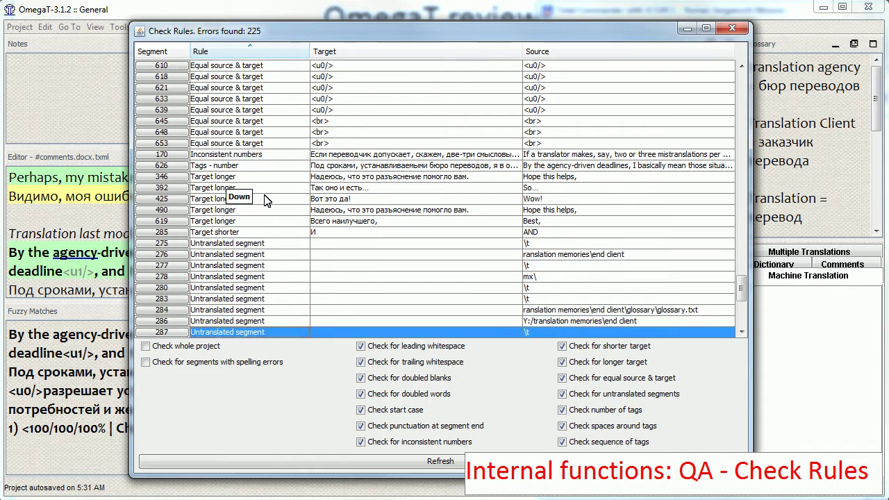
key("Down")
key("Down")
scroll(160, 317, "down", 2)
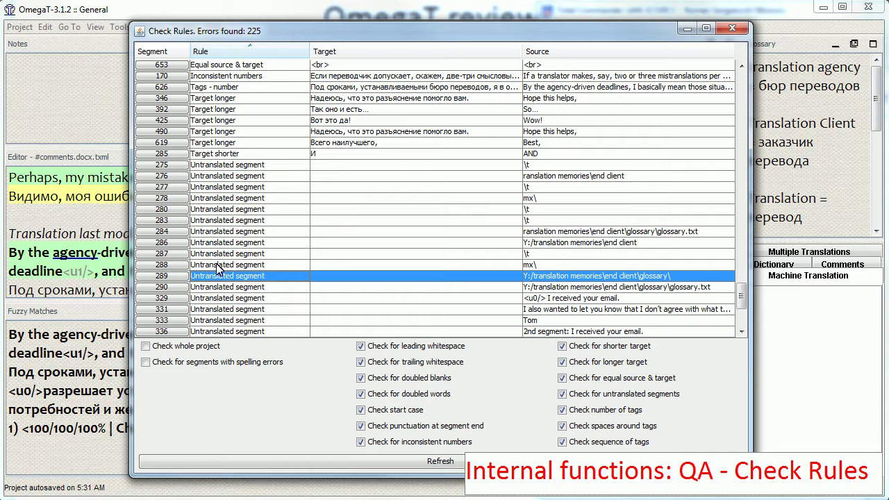
scroll(168, 296, "down", 4)
scroll(168, 295, "down", 1)
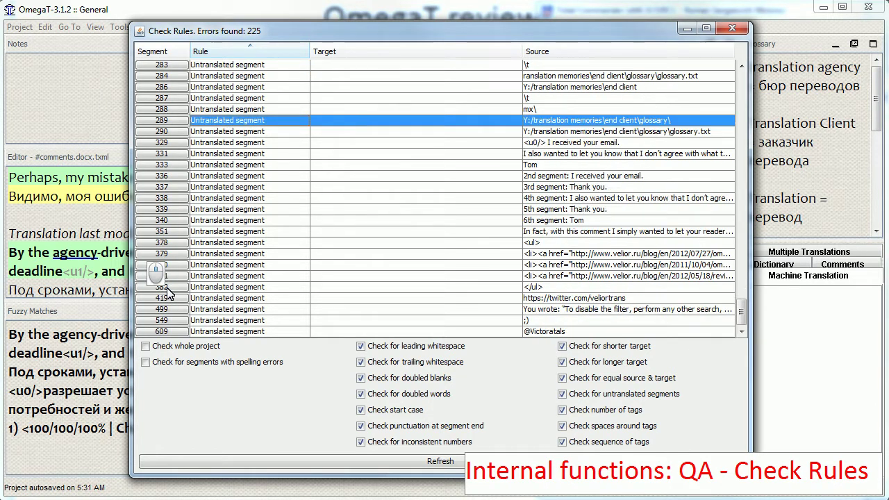
left_click_drag(742, 306, 741, 264)
scroll(328, 290, "down", 5)
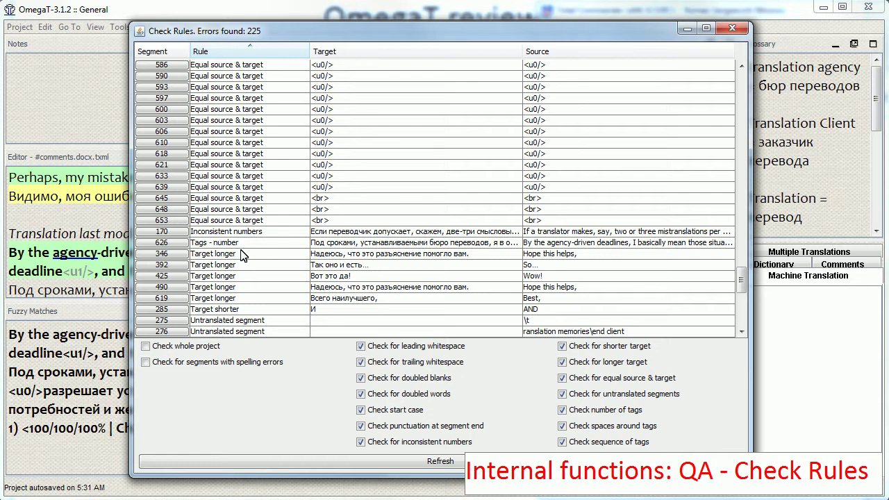
scroll(242, 256, "down", 1)
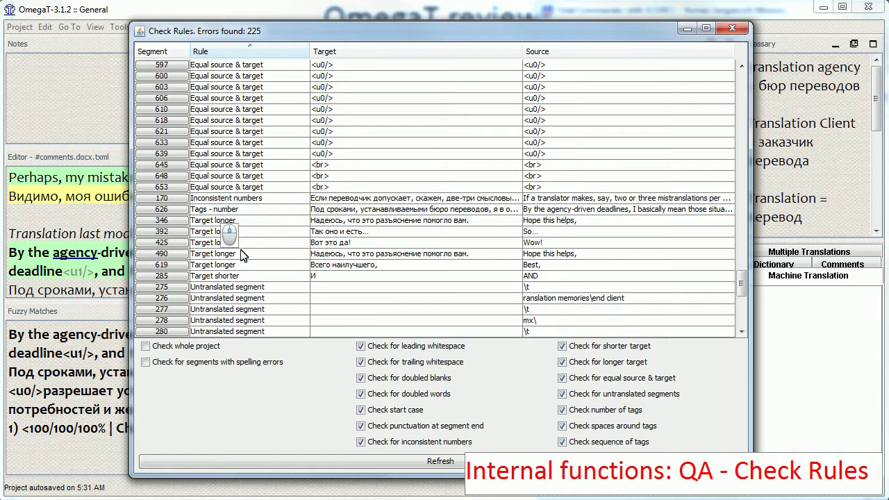
Step: Open segment 626, select its <u1/> tag, and enable 'Check for segments with spelling errors'
double_click(174, 211)
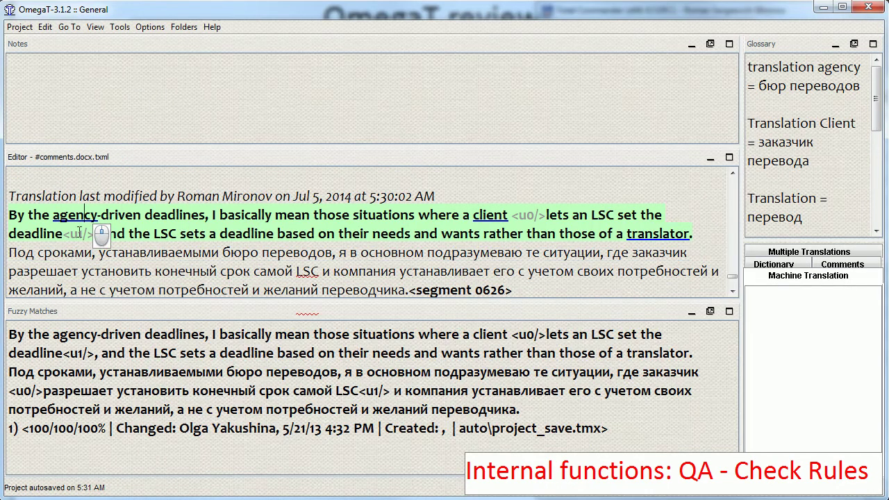
left_click_drag(63, 233, 95, 233)
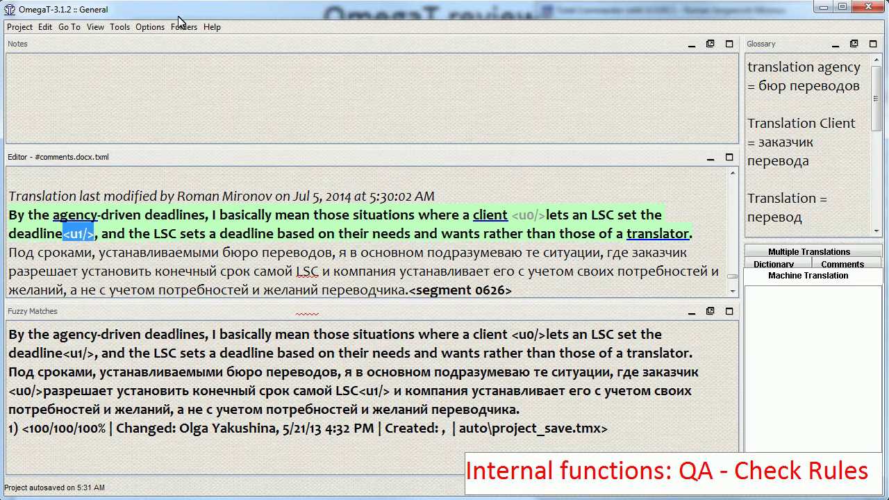
key("ctrl+shift+c")
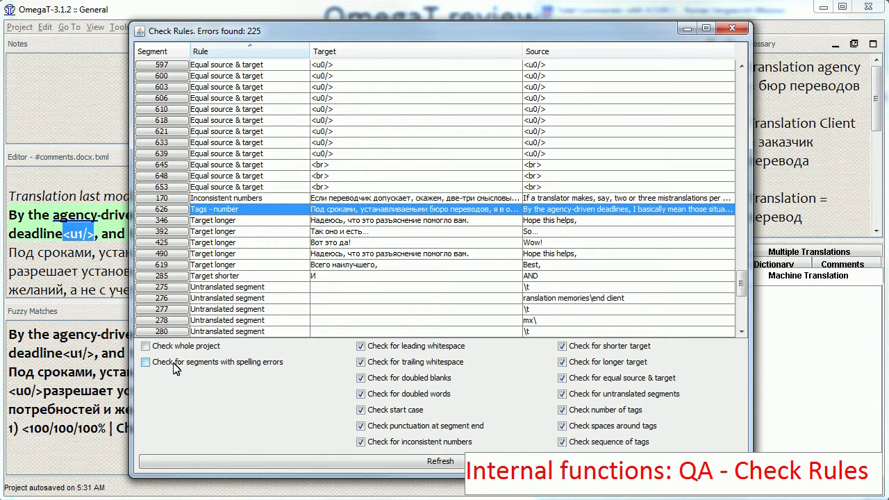
left_click(144, 364)
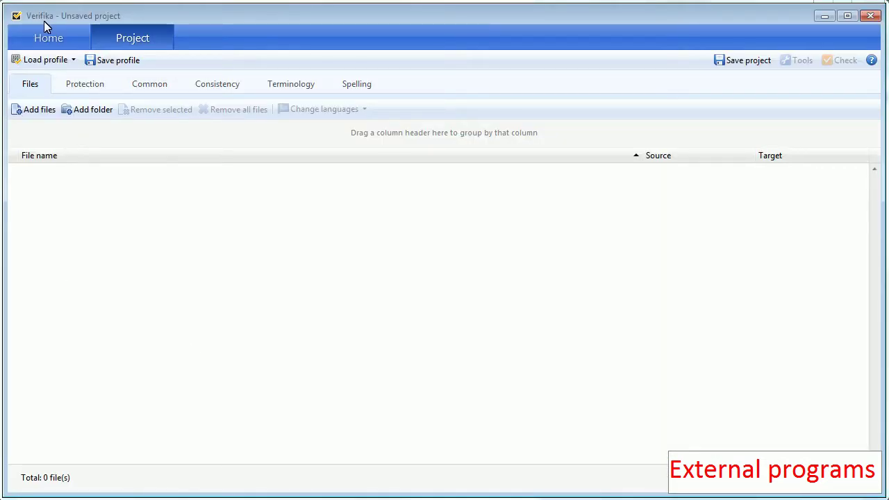
Step: Start an Import correct terms import and copy the glossary folder path from OmegaT's Project Properties
left_click(290, 92)
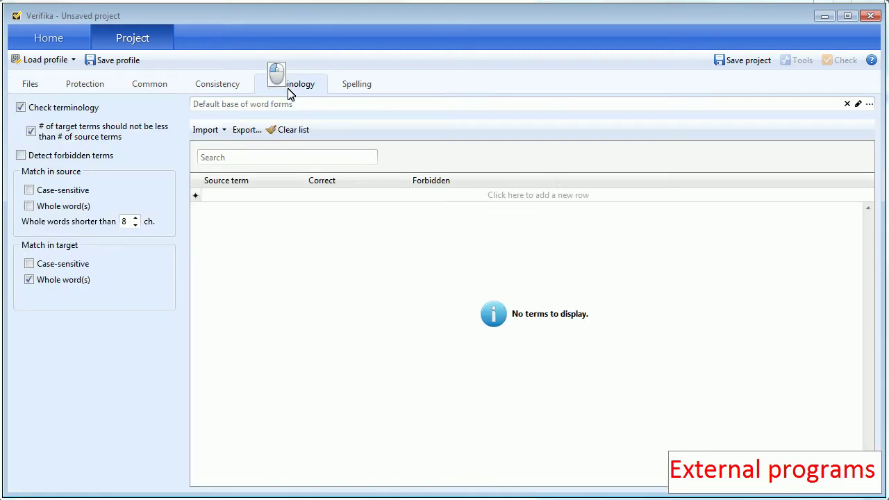
left_click(207, 130)
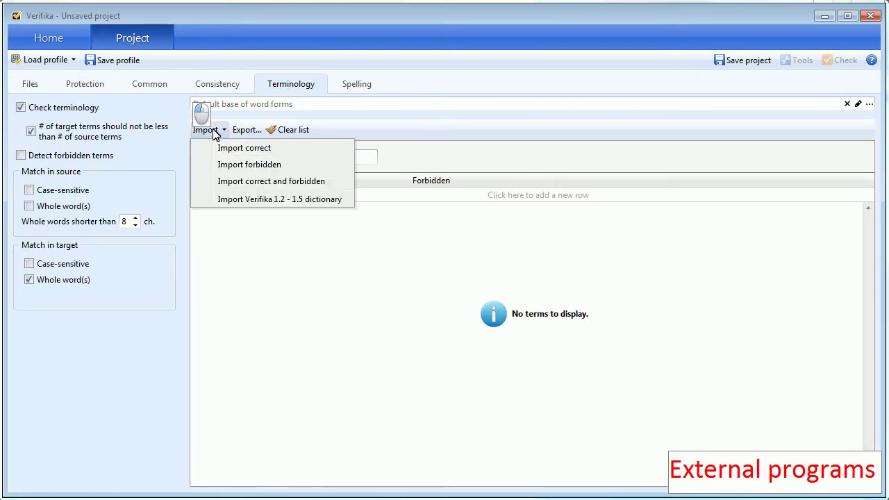
left_click(263, 149)
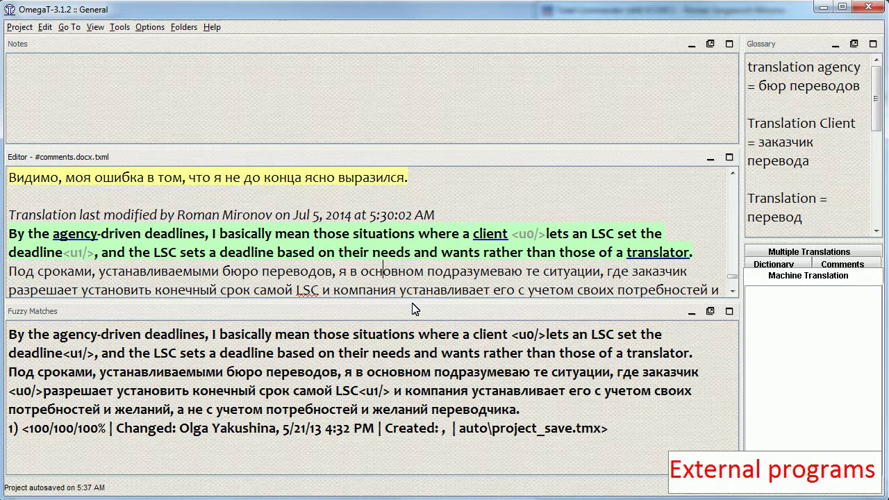
key("ctrl+e")
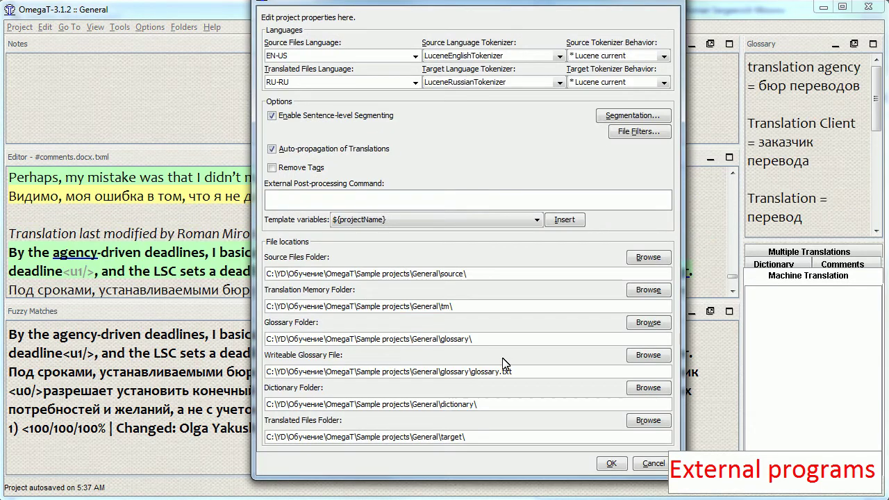
left_click(517, 340)
key("ctrl+a")
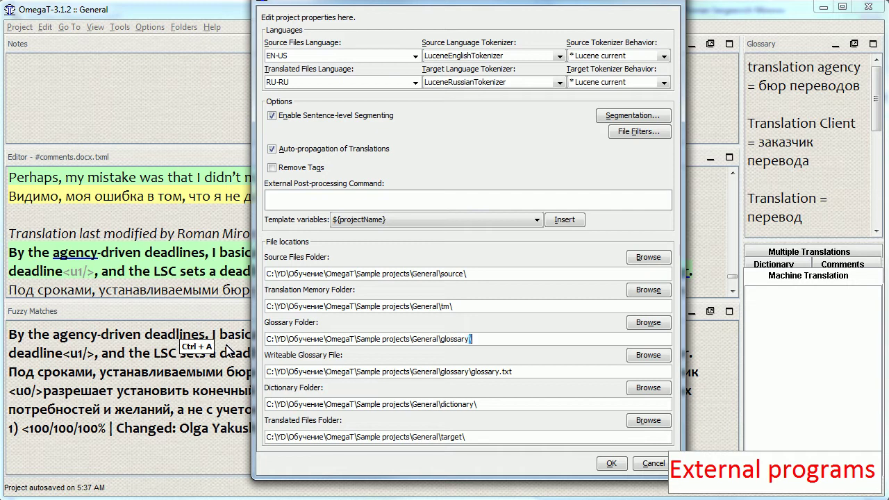
key("ctrl+c")
key("alt+Tab")
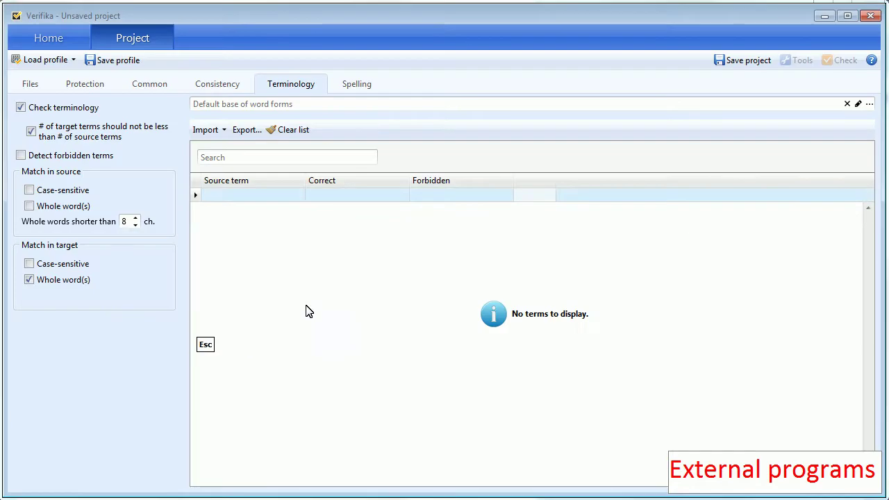
Step: Import Velior-glossary as correct terms from the pasted glossary folder path
left_click(224, 132)
left_click(230, 145)
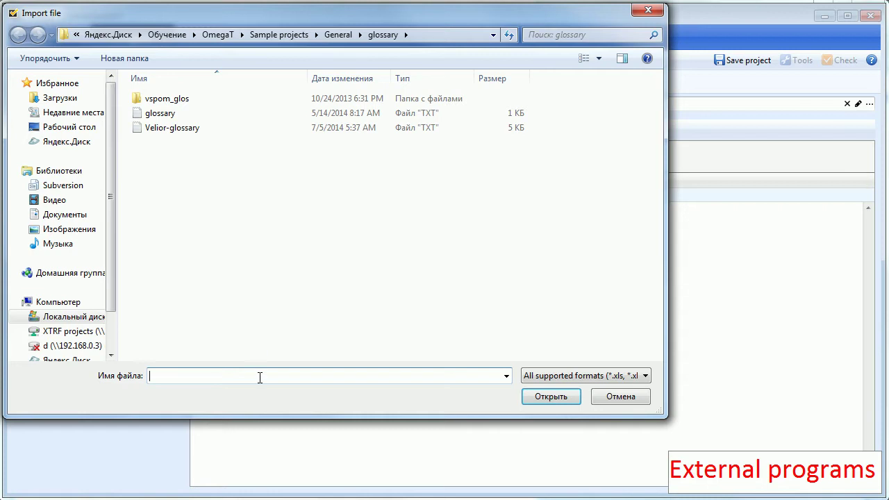
left_click(258, 376)
key("ctrl+v")
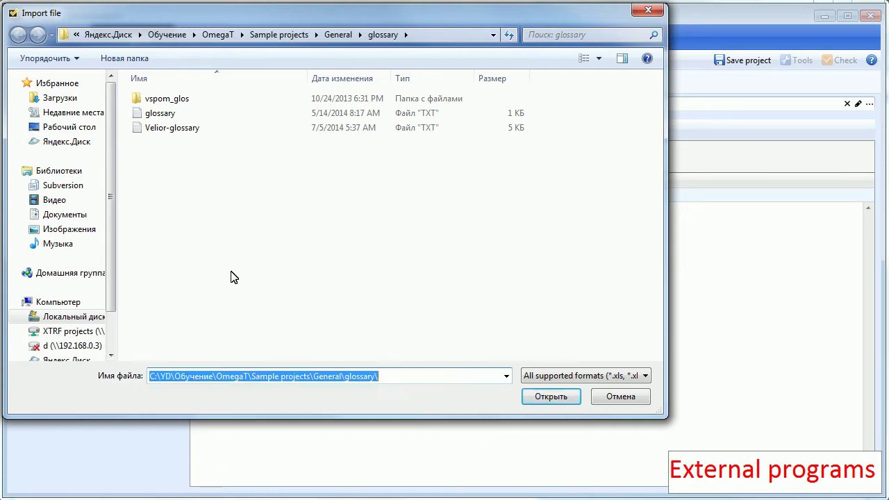
double_click(184, 128)
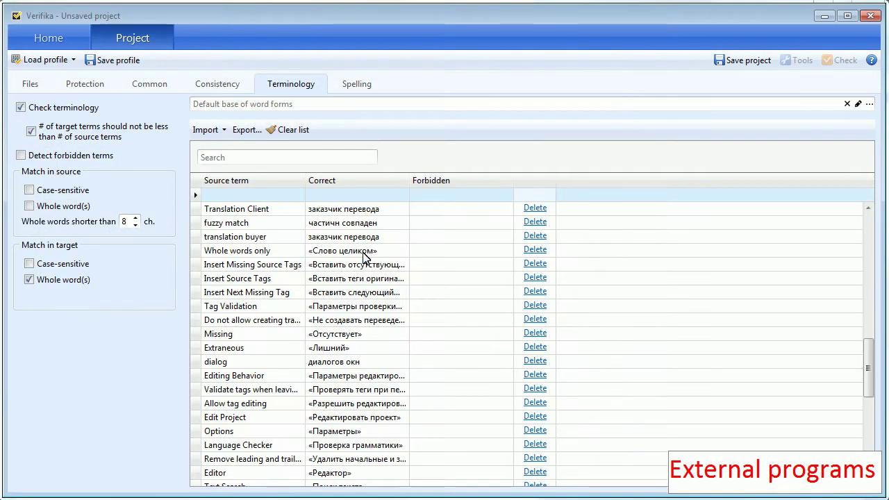
scroll(364, 257, "down", 3)
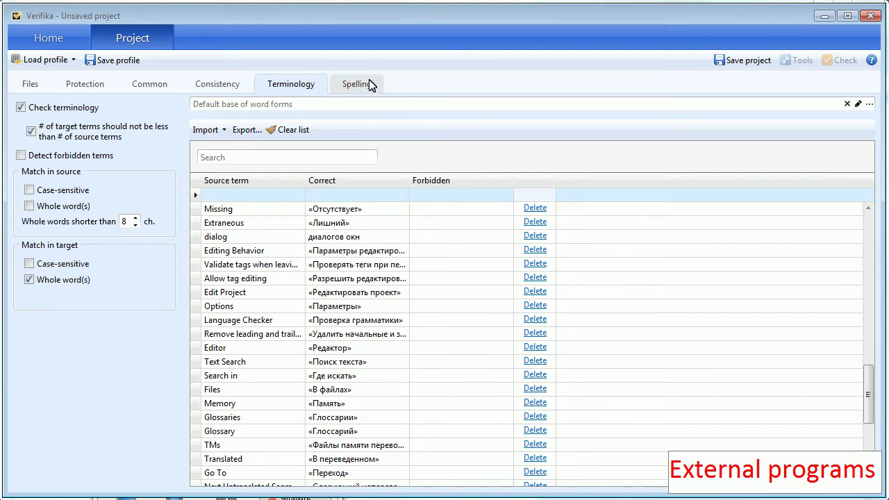
Step: Create the translated documents in OmegaT and show the General project folder in Total Commander
left_click(31, 88)
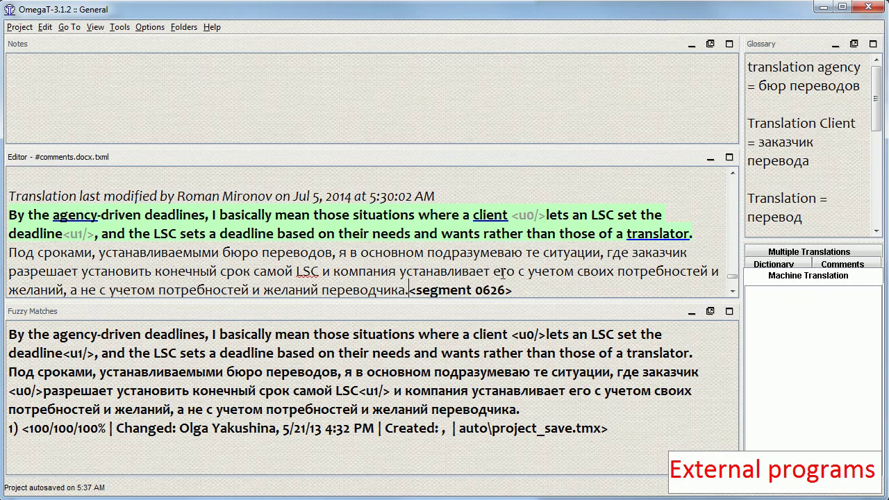
left_click(20, 27)
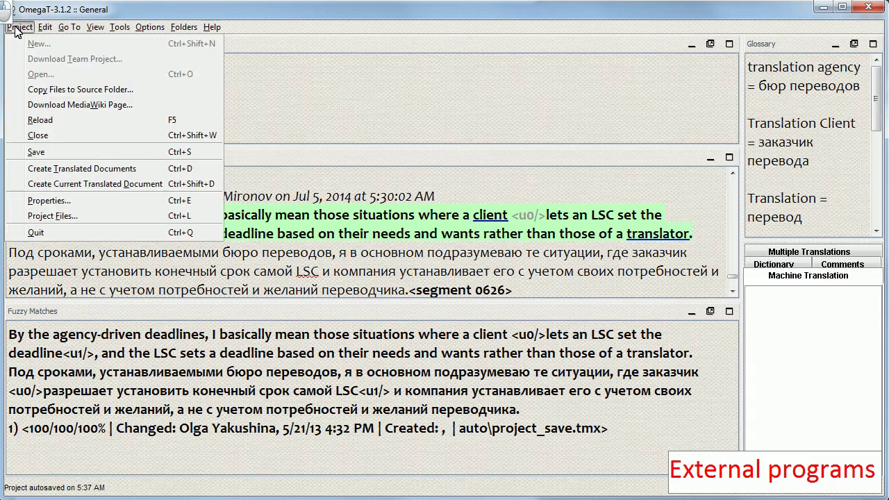
left_click(142, 176)
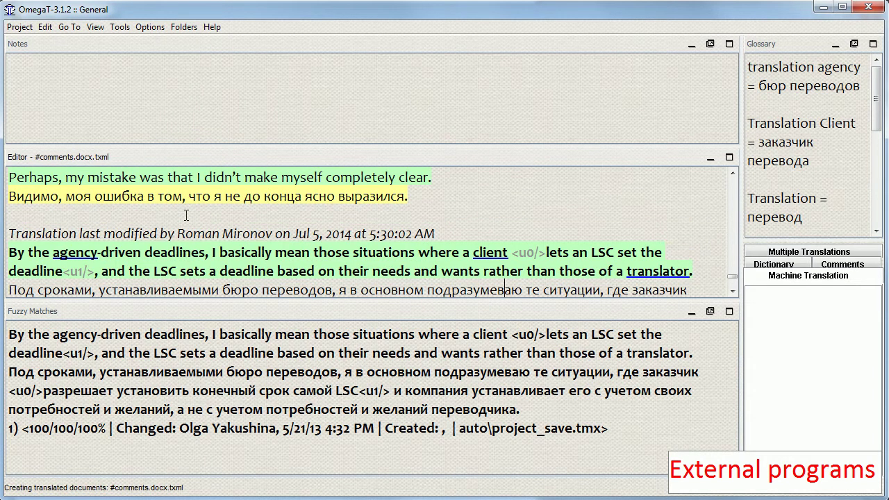
key("alt+Tab")
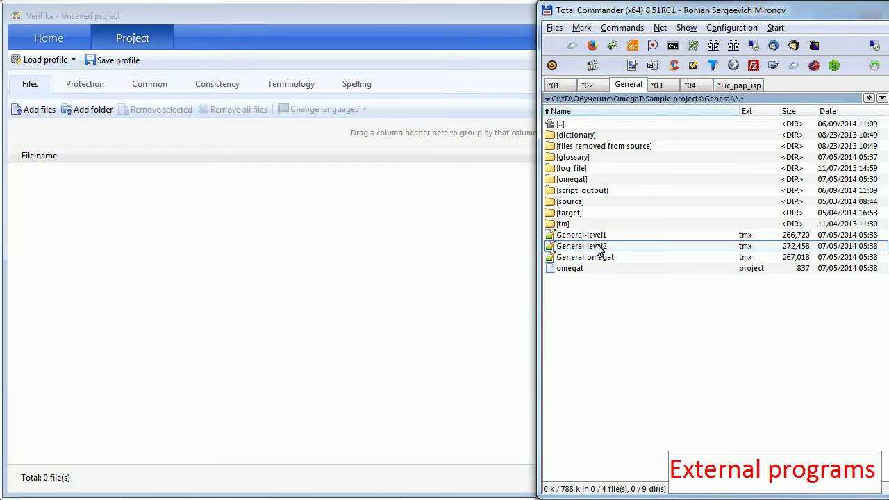
Step: Add General-level2.tmx to Verifika and run the QA check to get the report
left_click(601, 247)
left_click_drag(600, 248, 343, 252)
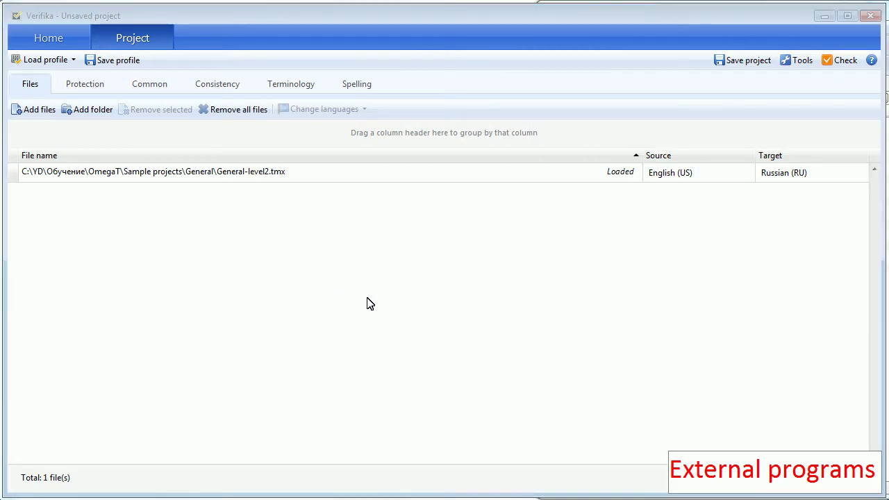
left_click(844, 64)
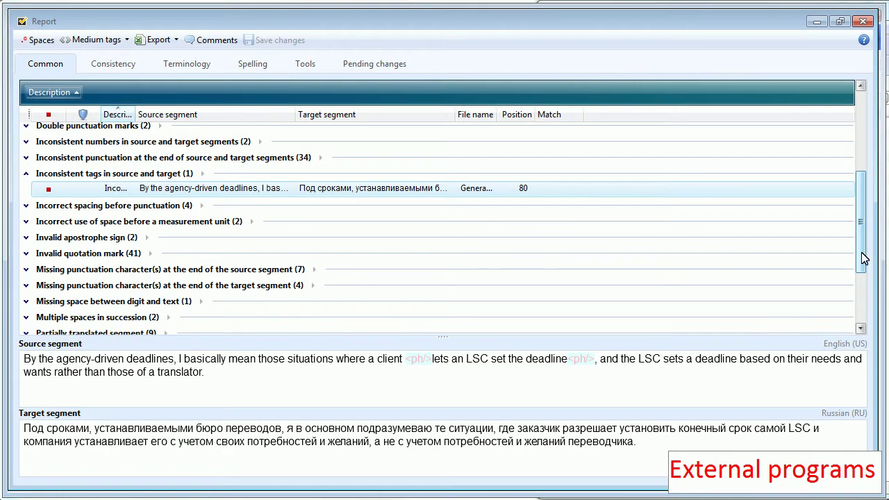
left_click(137, 207)
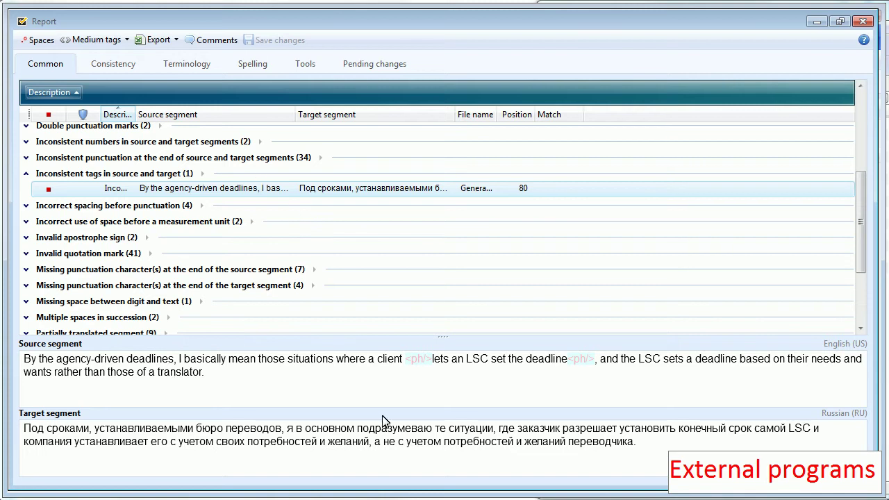
double_click(401, 358)
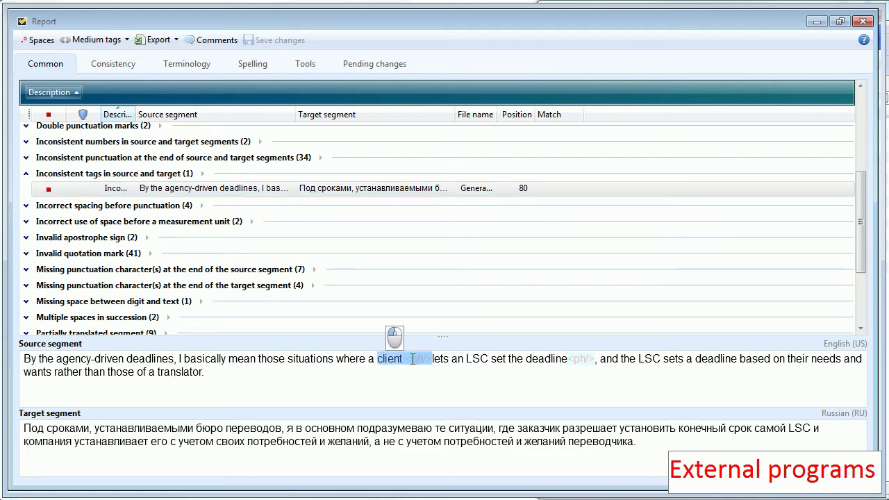
left_click(538, 365)
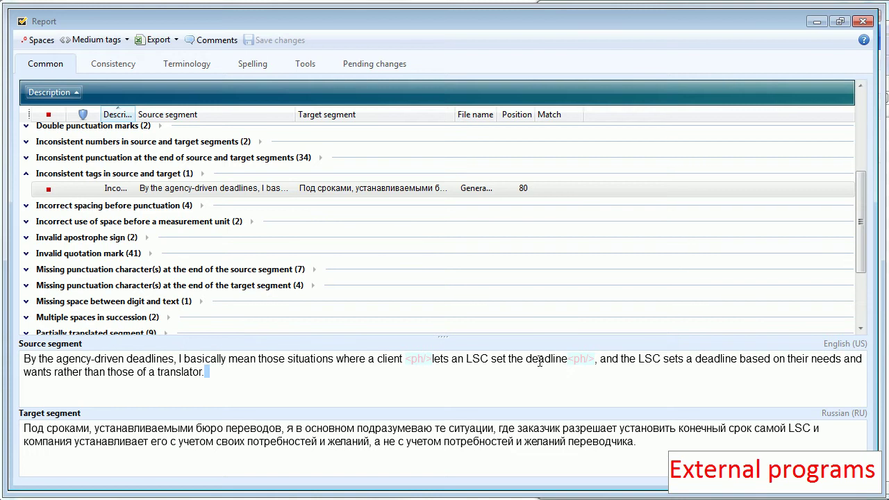
key("alt+Tab")
key("Up")
key("Up")
key("Up")
key("Up")
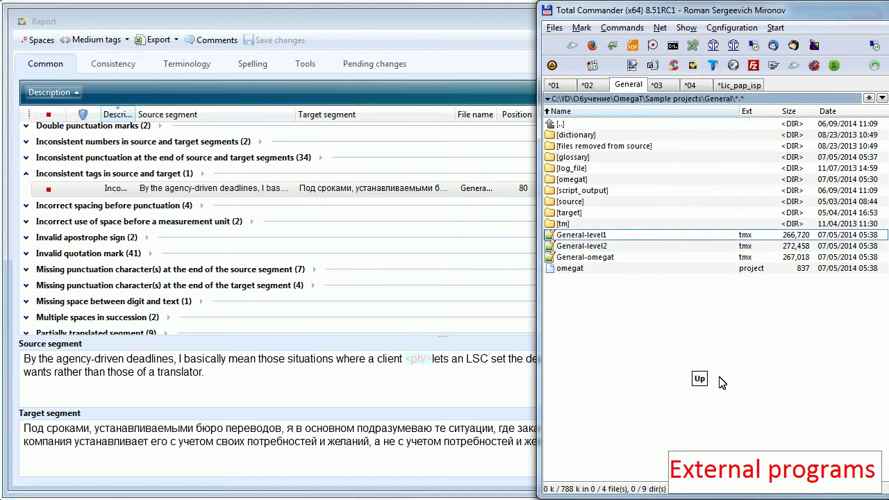
key("Up")
key("Up")
key("Return")
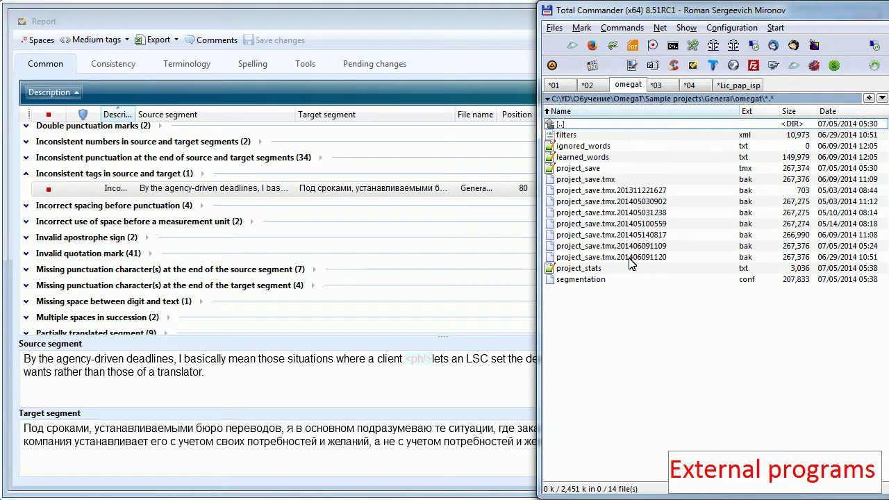
left_click(623, 184)
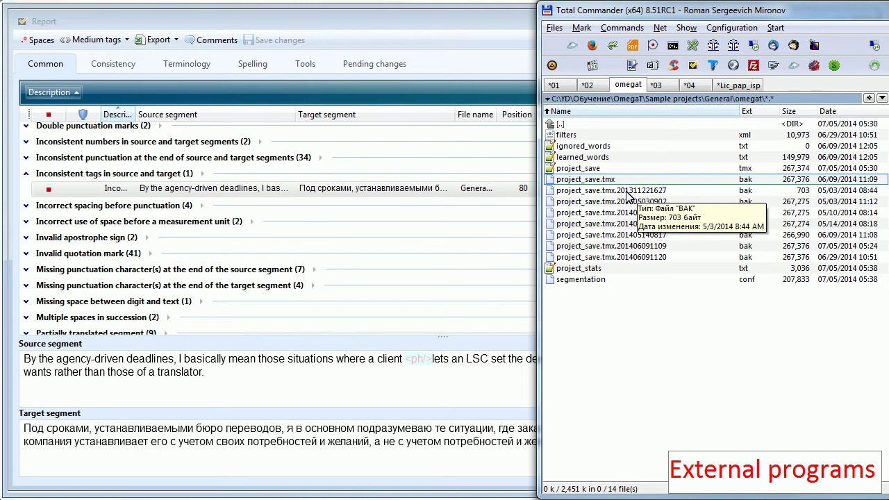
left_click(460, 394)
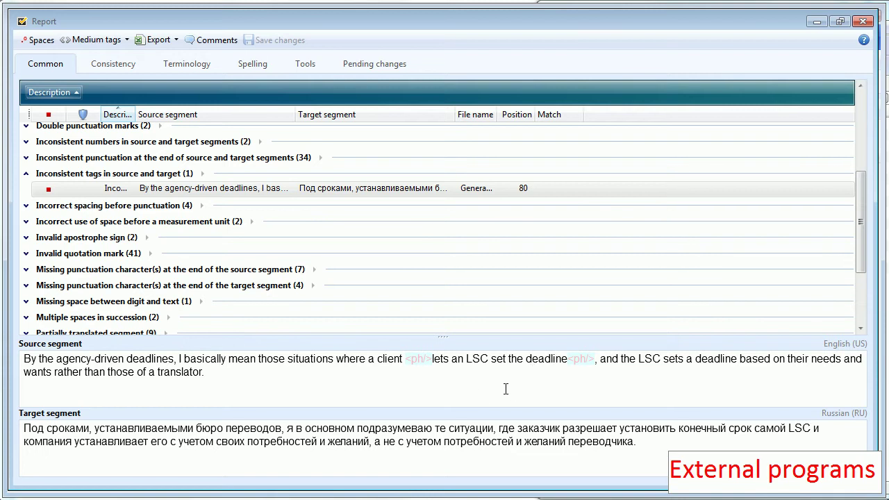
scroll(287, 246, "up", 4)
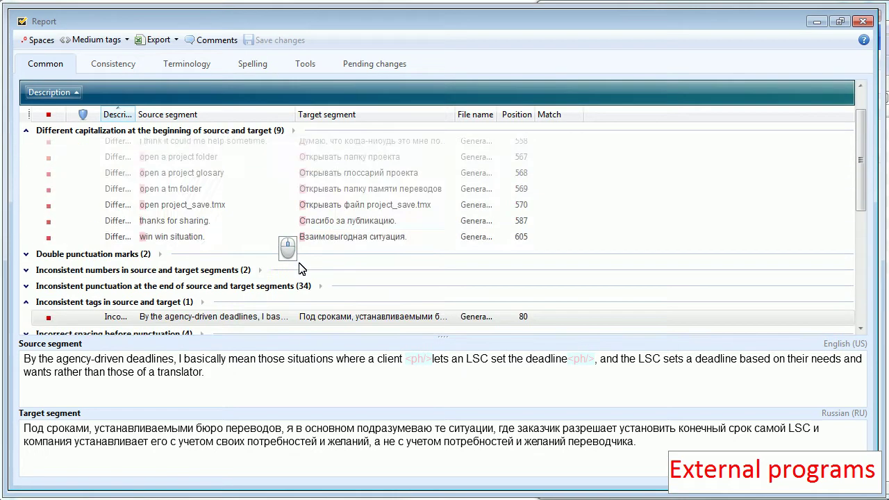
scroll(194, 237, "down", 5)
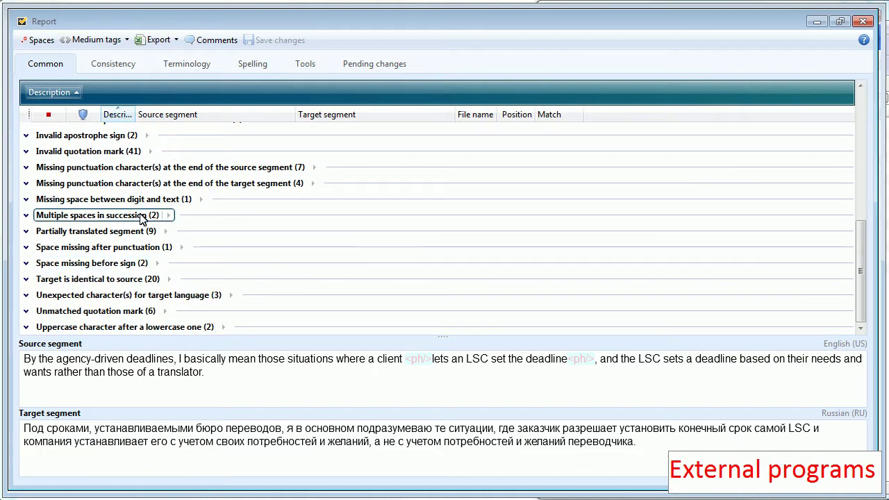
scroll(139, 216, "up", 2)
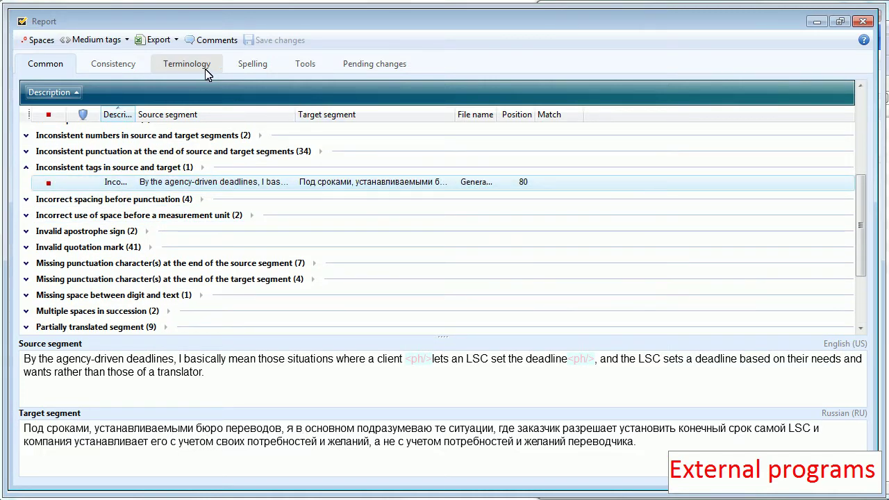
Step: Show the Terminology issues and scroll through the missing target terms
left_click(187, 68)
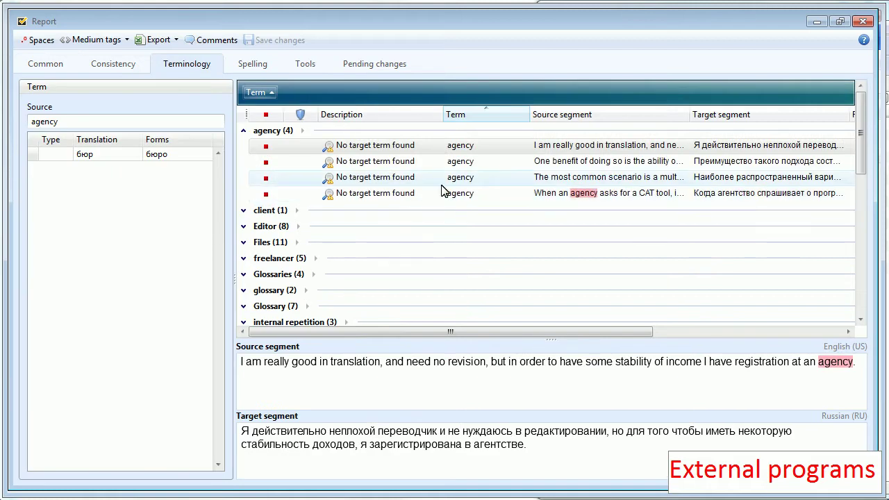
scroll(427, 182, "down", 3)
scroll(387, 229, "down", 4)
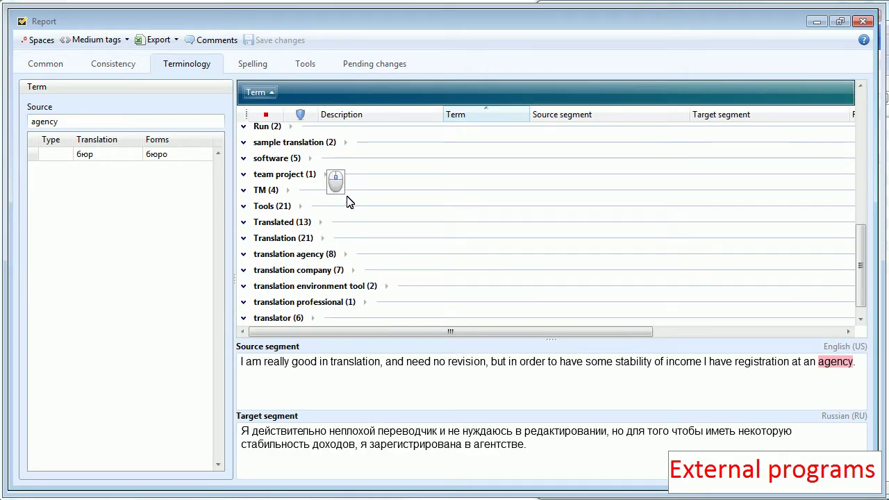
scroll(426, 225, "up", 3)
scroll(426, 225, "up", 4)
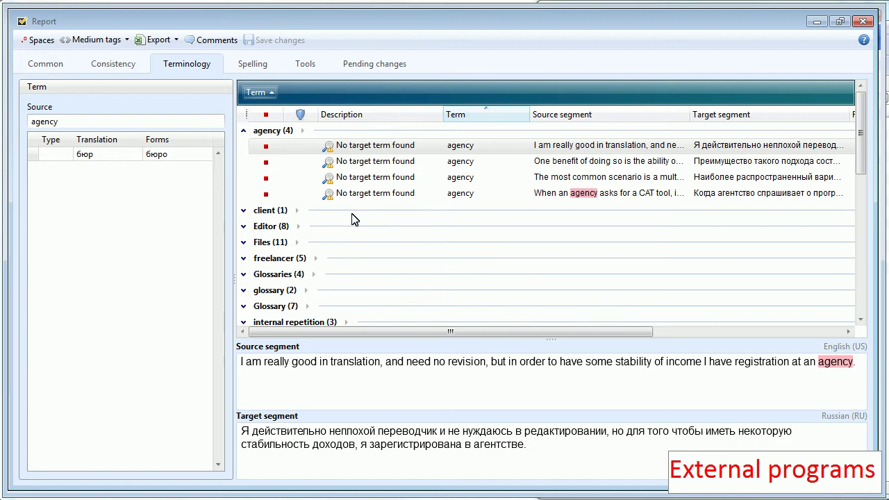
Step: Select the 'Do you mean freelancer?' issue and type 'афаfgafgag' into its Russian target
middle_click(424, 271)
middle_click(568, 330)
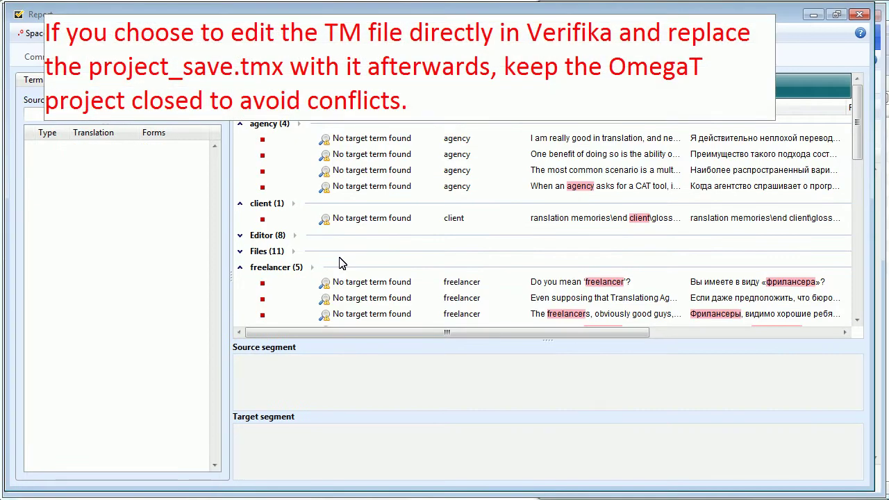
left_click(355, 282)
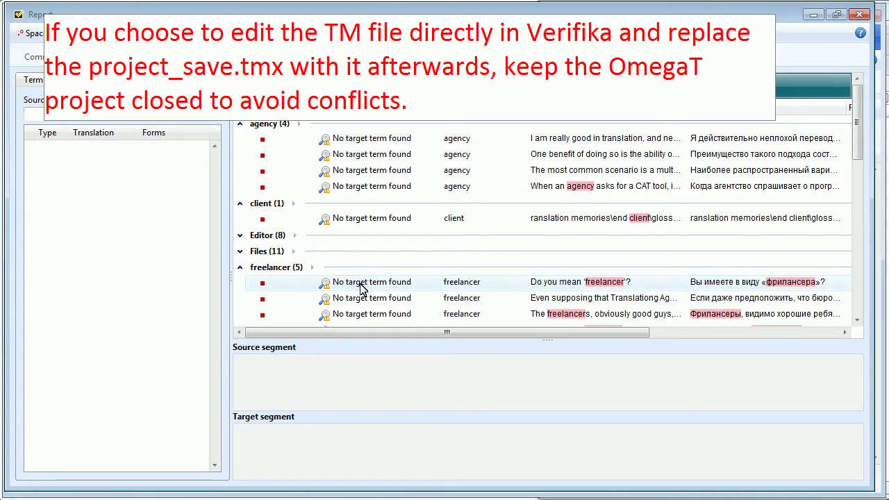
left_click(376, 434)
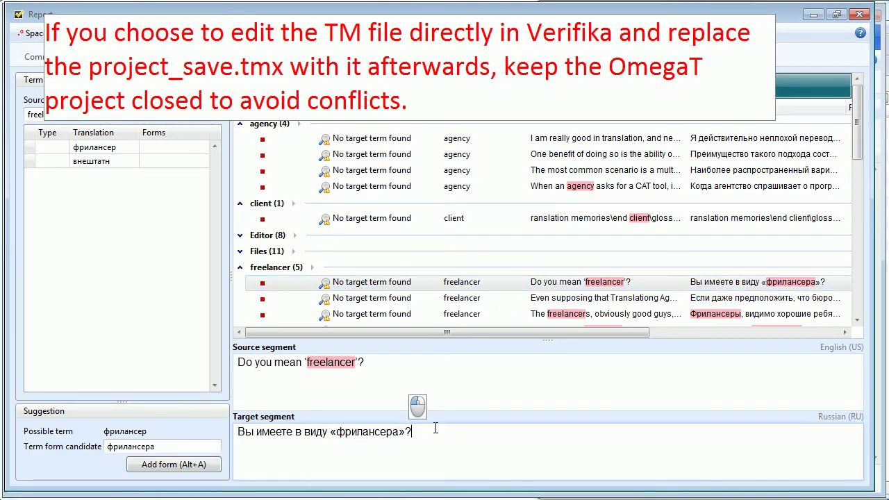
type("афаfgafgag")
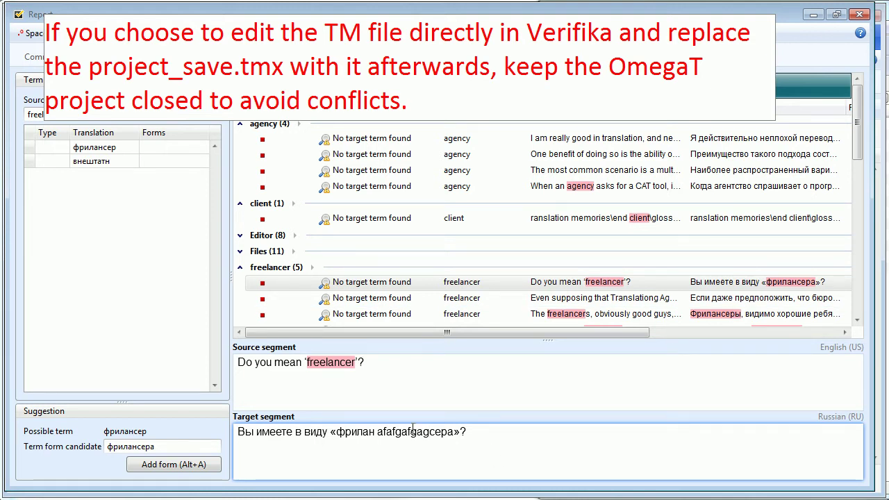
Step: Copy General-level2.tmx into the project's omegat folder
key("alt+Tab")
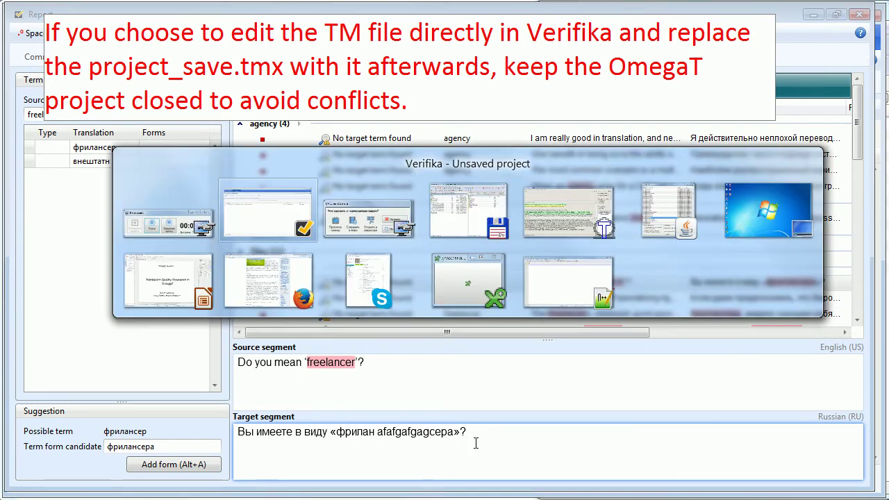
key("alt+Tab")
key("alt+Tab")
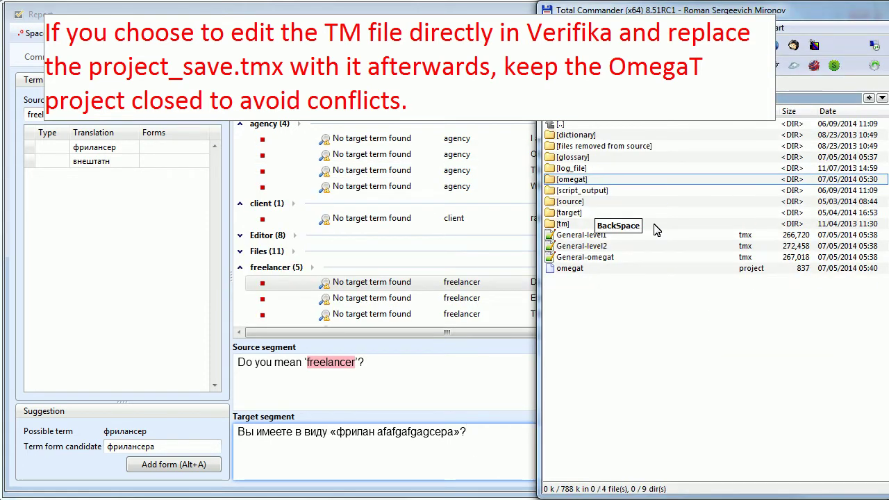
key("End")
key("Up")
key("Up")
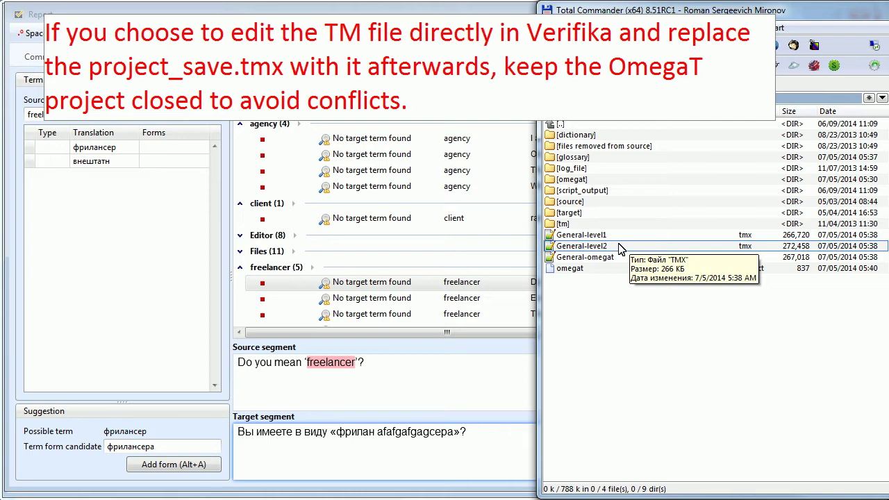
key("ctrl+c")
key("Up")
key("Up")
key("Up")
key("Up")
key("Up")
key("Up")
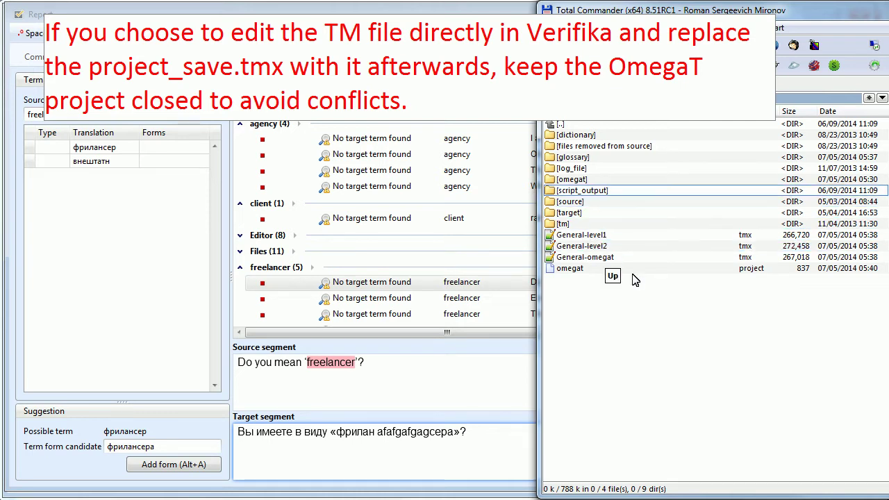
key("Return")
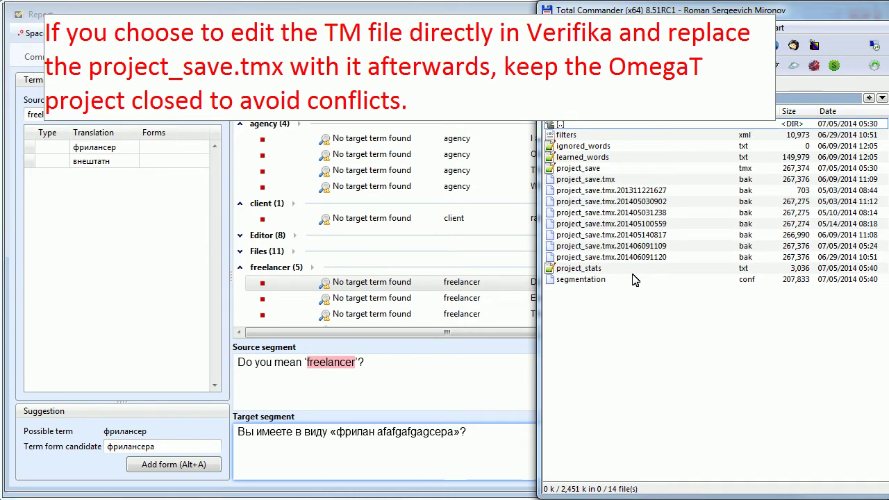
left_click(640, 355)
key("ctrl+v")
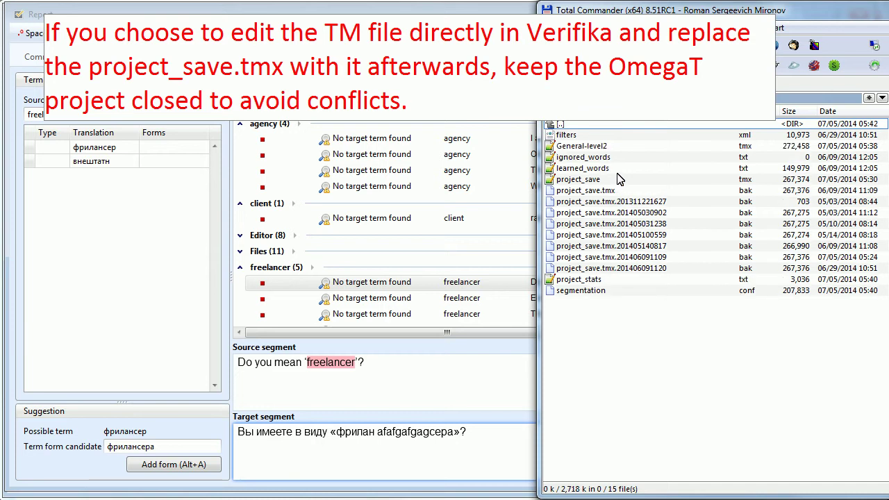
Step: Rename the pasted copy to project_save.tmx, overwriting the existing file
left_click(615, 191)
key("Up")
key("Up")
key("Up")
key("Up")
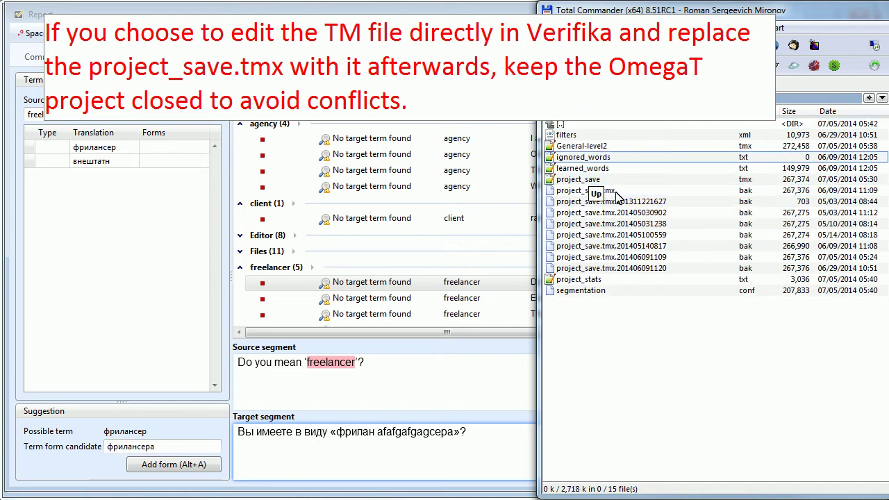
key("shift+F6")
key("shift+End")
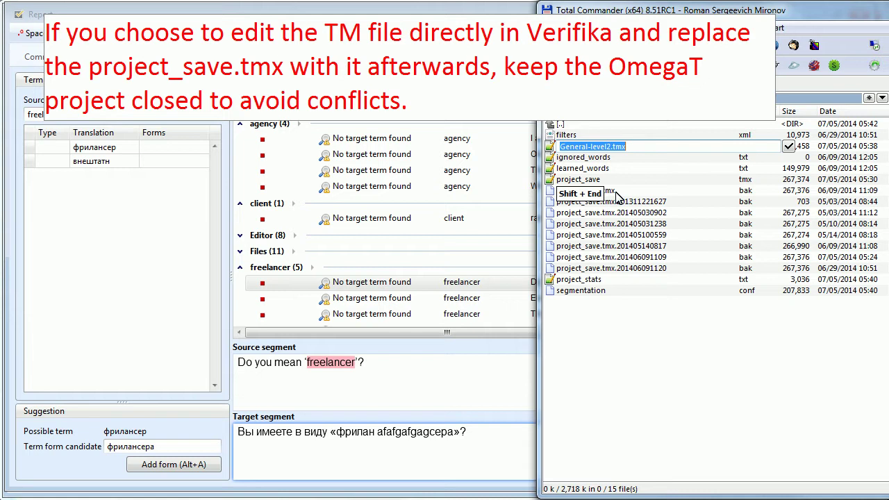
type("project_save.tmx")
key("BackSpace")
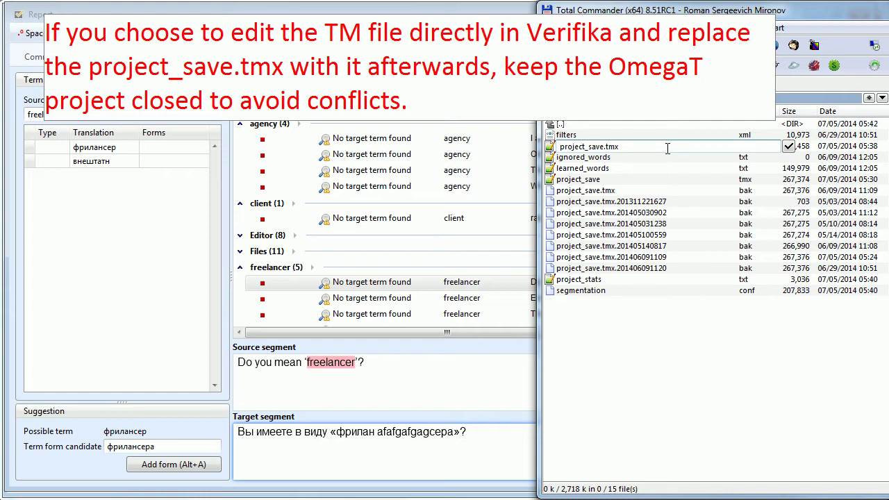
key("Return")
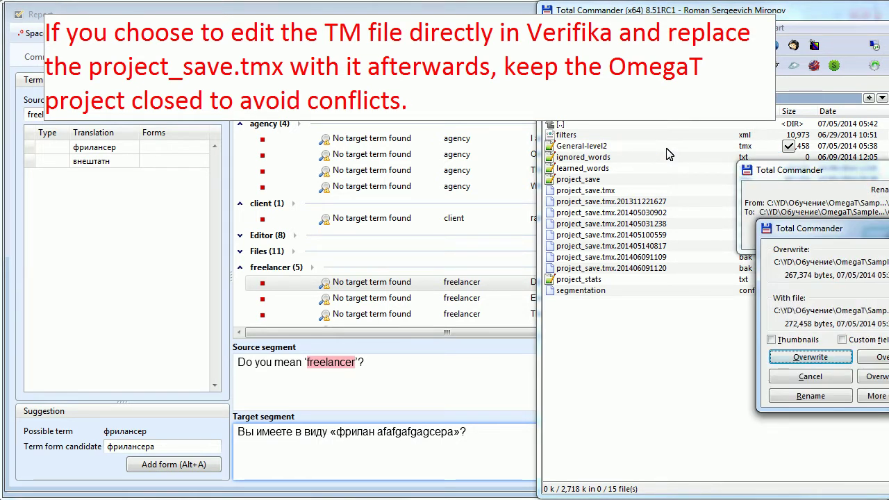
key("Return")
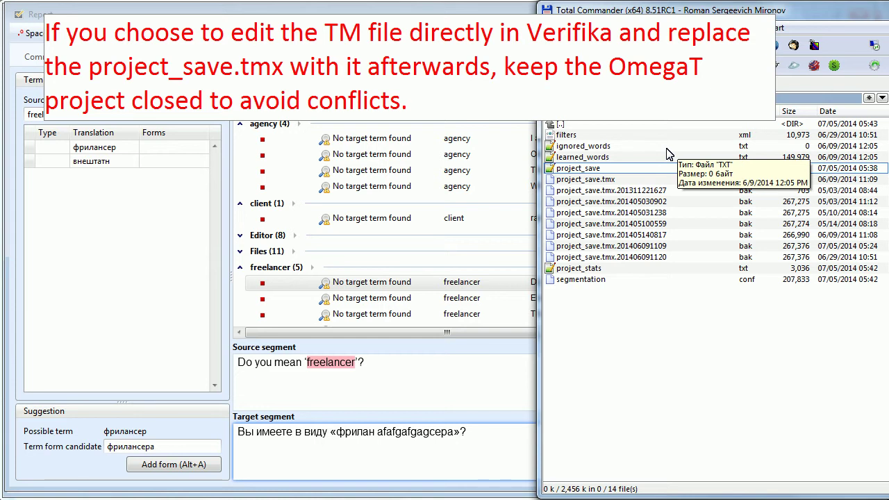